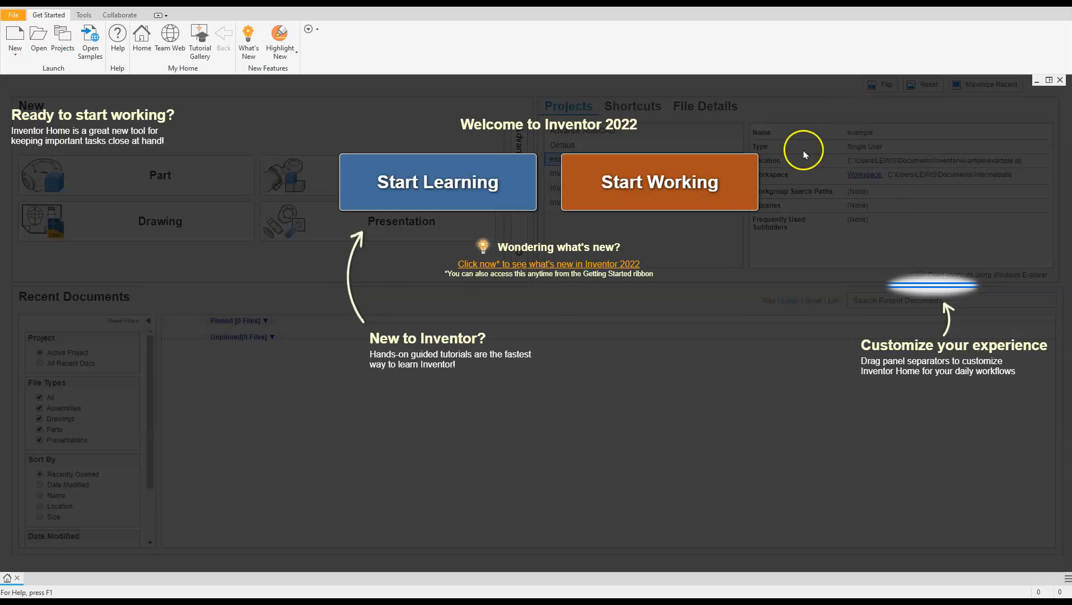
Dismiss the welcome overlay and view the default template's measurement unit and drawing standard options without changing them.
click(692, 184)
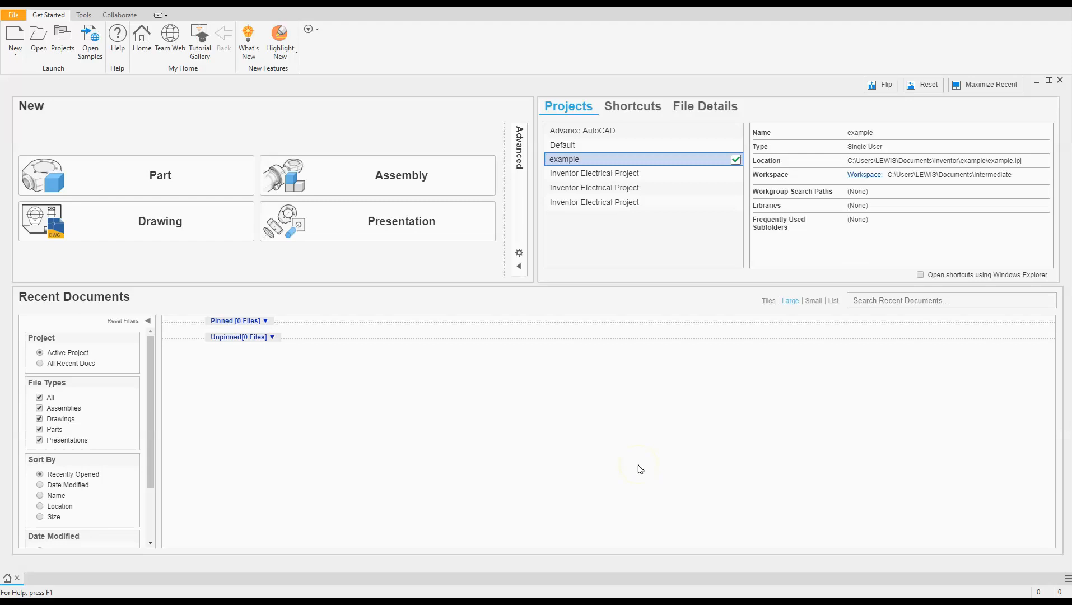
click(518, 252)
click(450, 235)
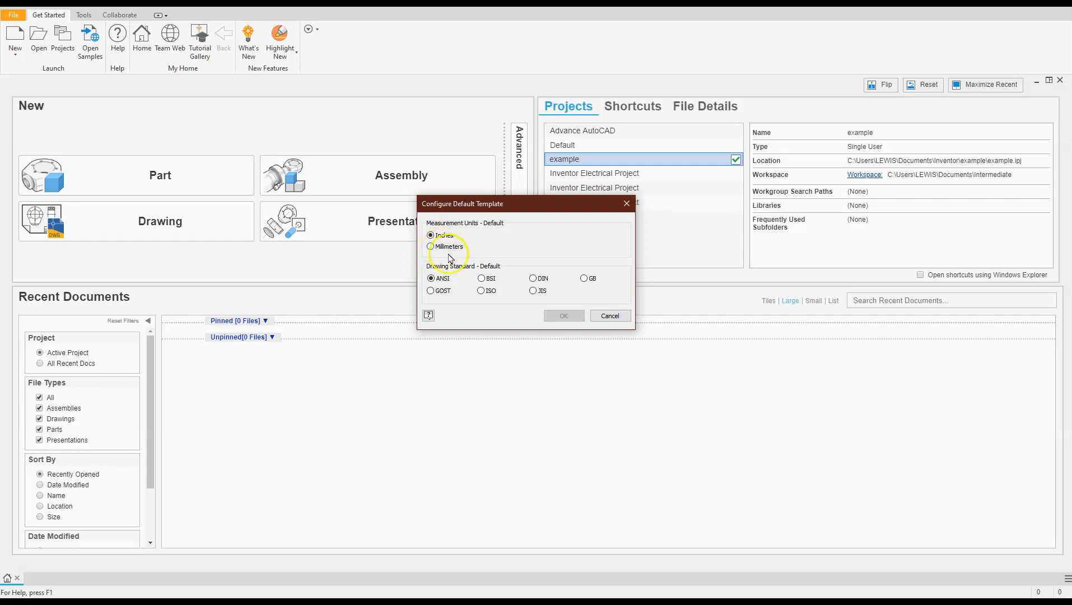
click(610, 316)
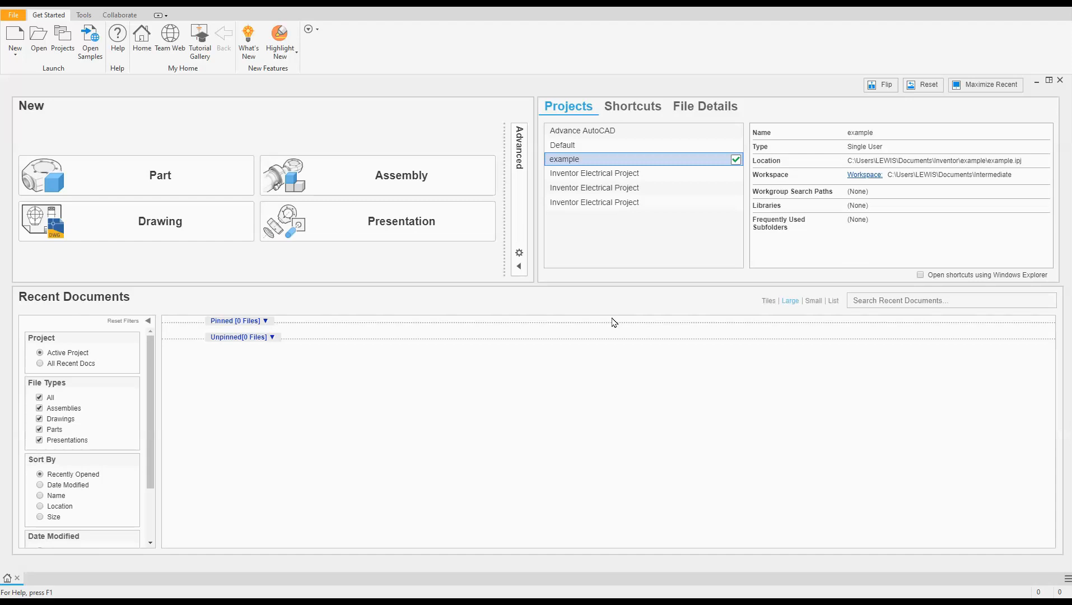
Browse the advanced Metric templates and preview the details of ANSI (mm).dwg and Standard (mm).ipt.
click(519, 266)
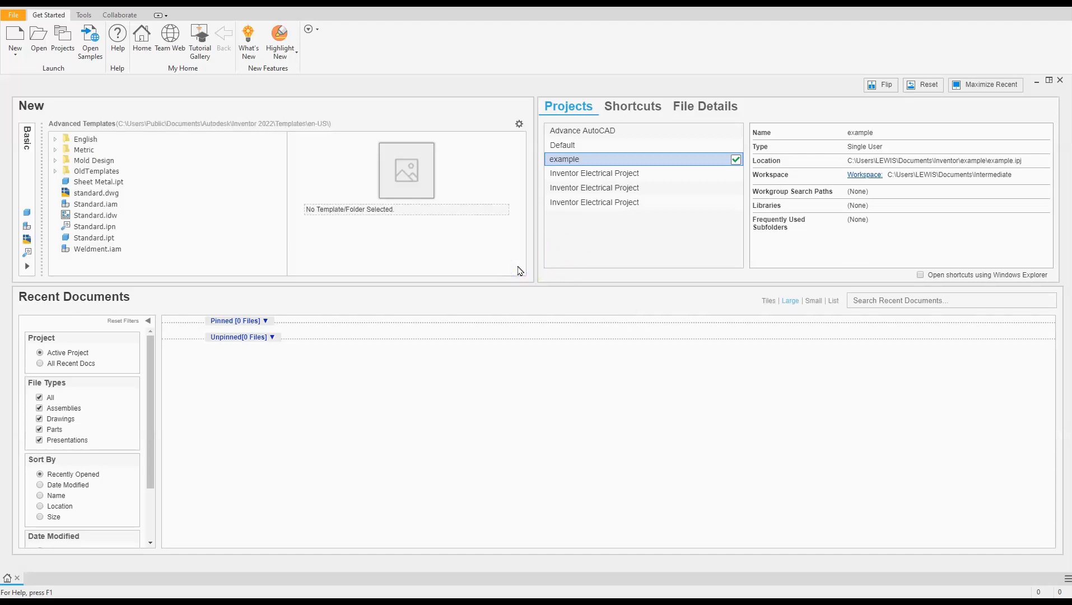
click(55, 149)
click(93, 160)
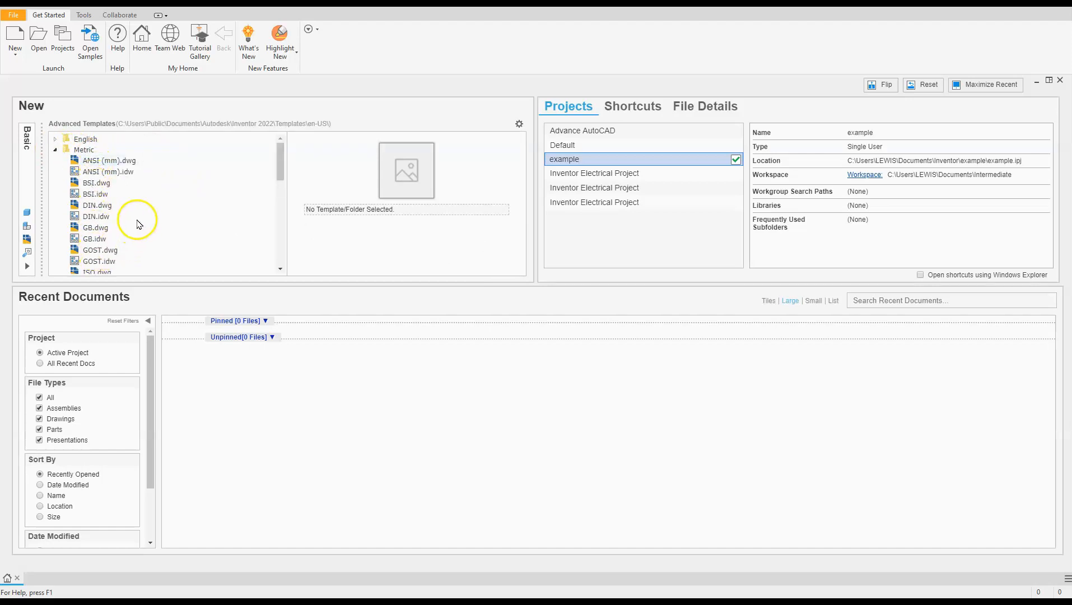
click(93, 161)
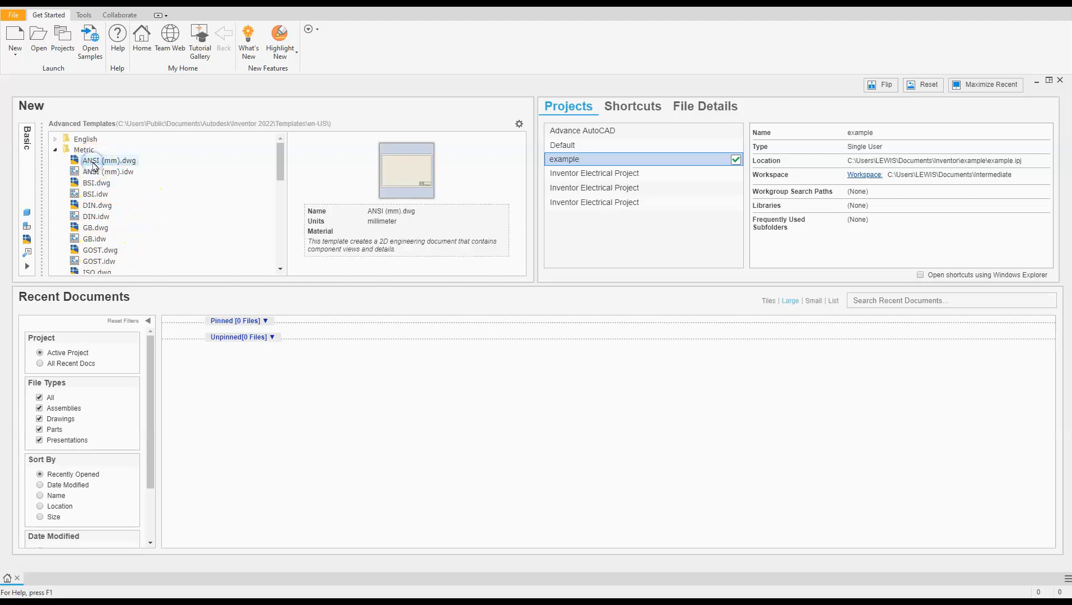
scroll(140, 196, down, 10)
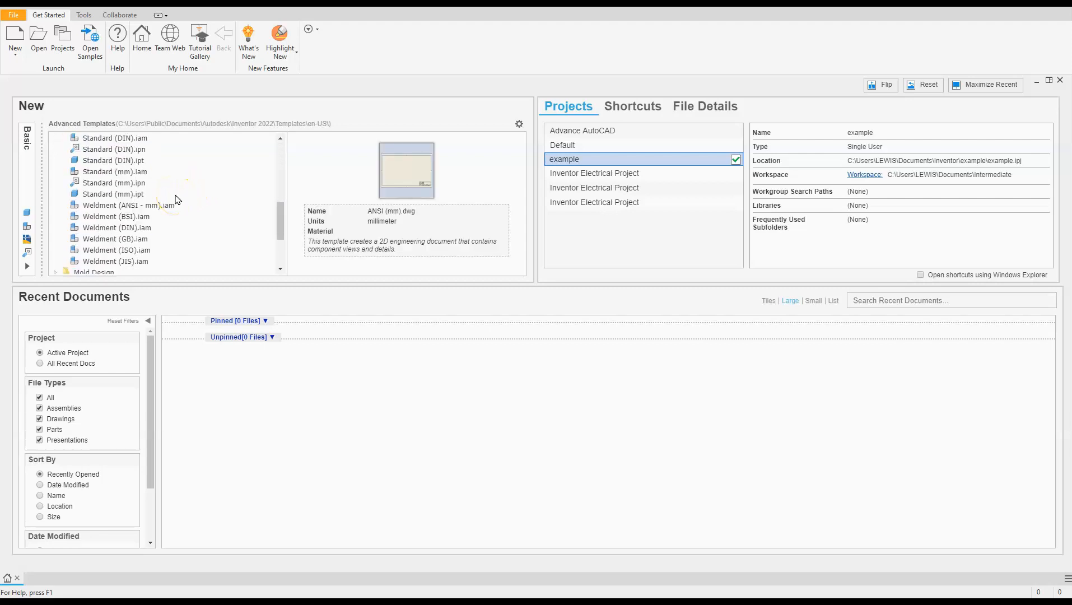
click(119, 195)
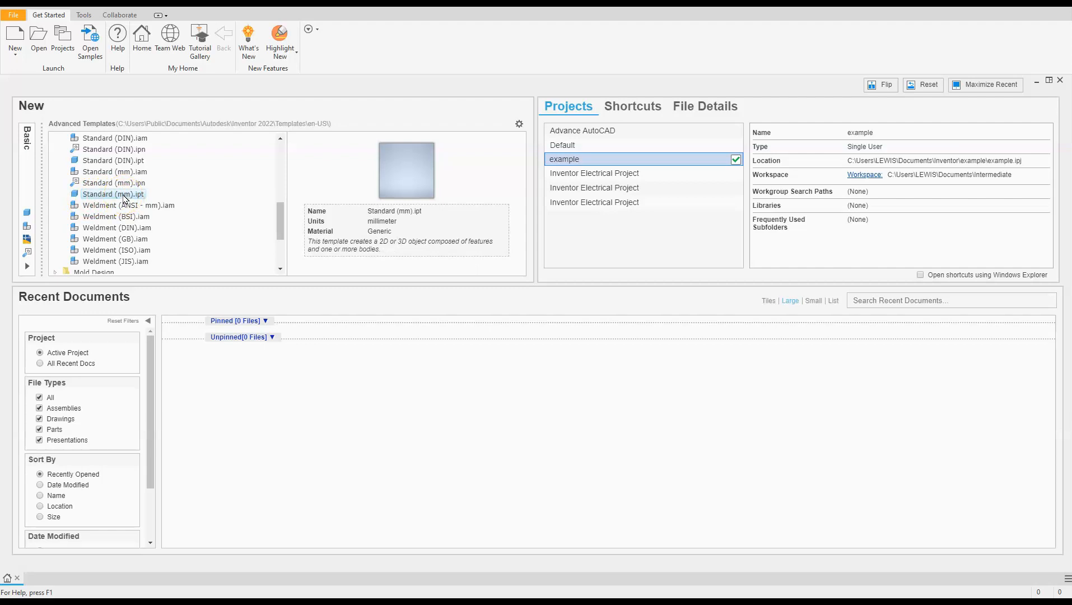
click(27, 266)
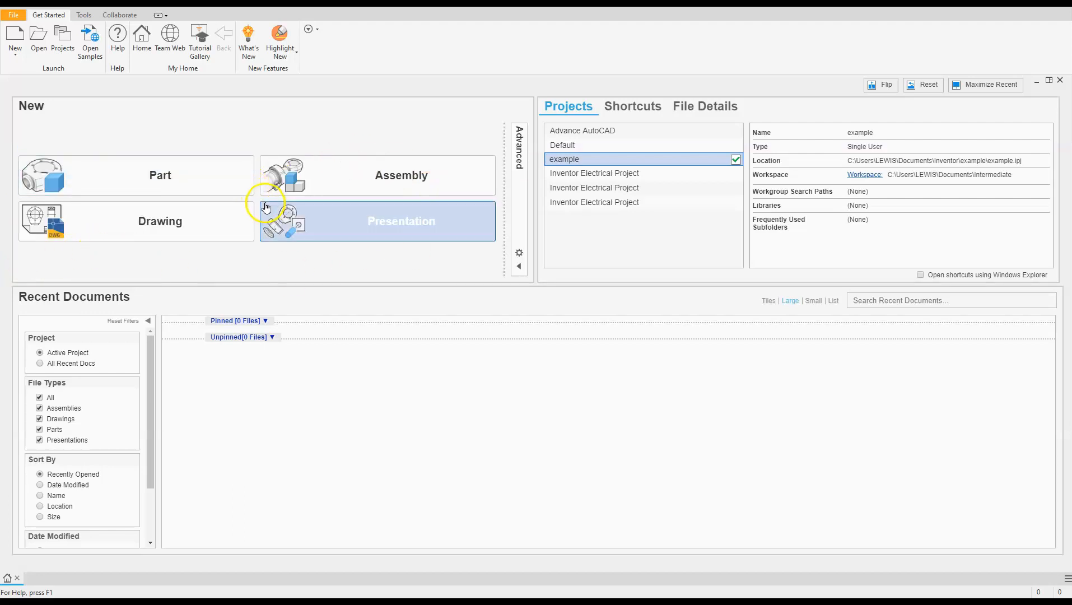
Create a new part file from the Metric template Standard (mm).ipt in the example.ipj project.
click(14, 39)
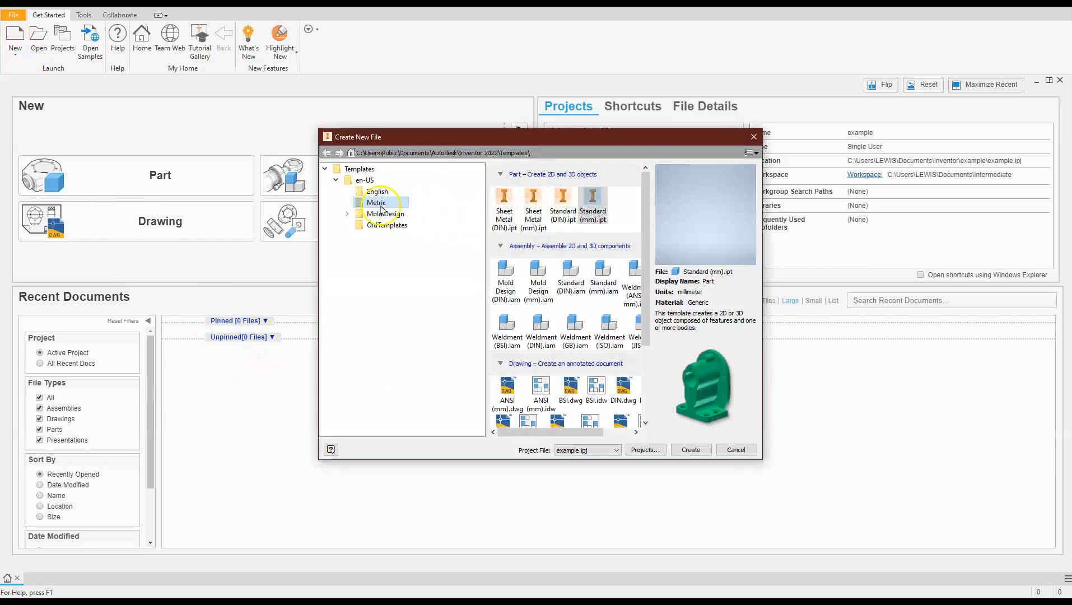
click(363, 205)
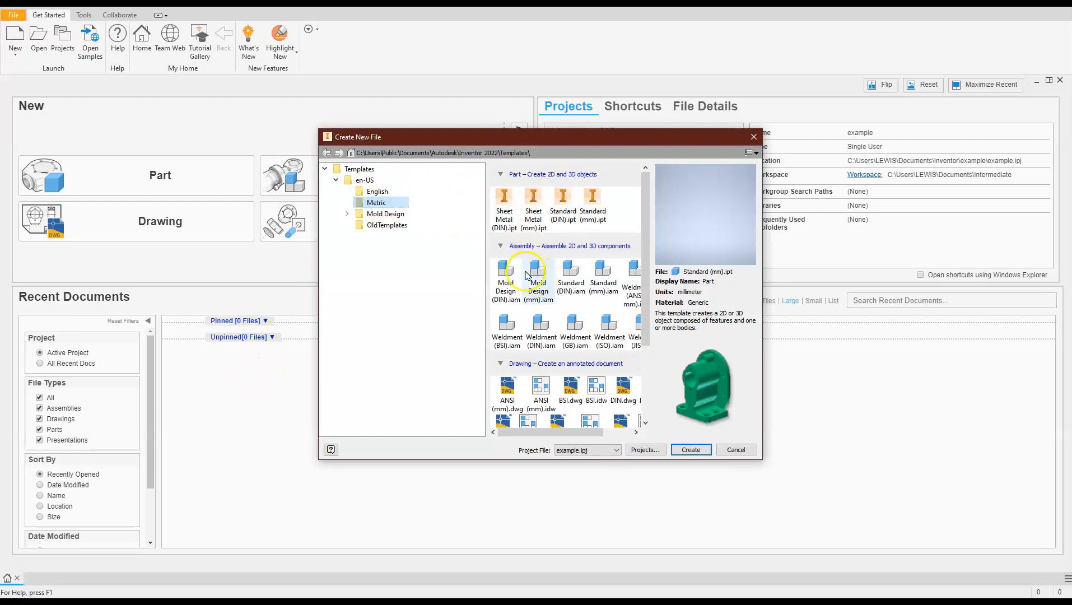
scroll(529, 325, down, 3)
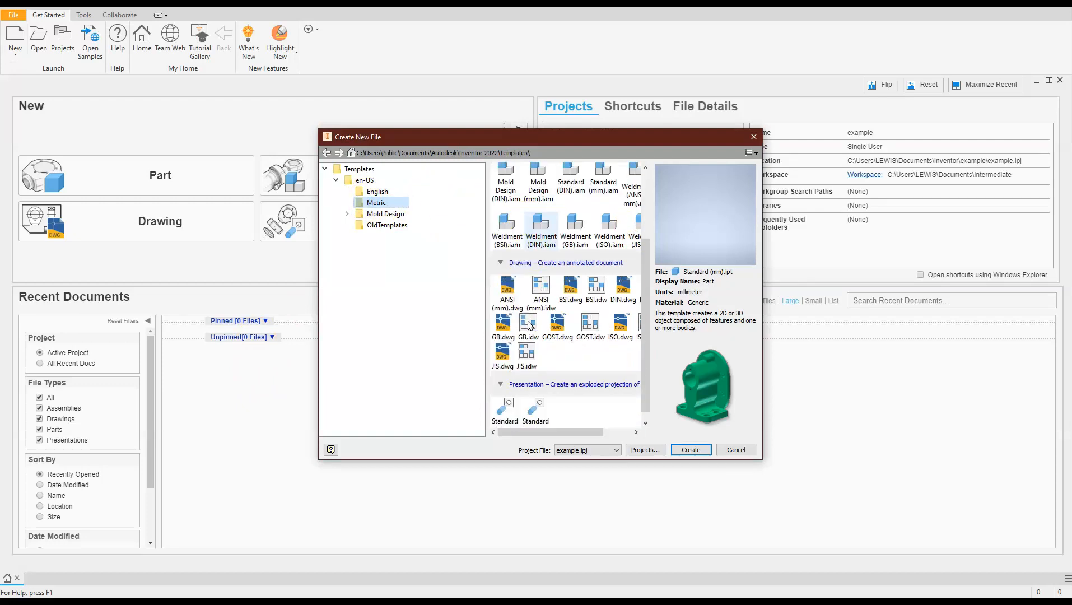
scroll(529, 325, up, 3)
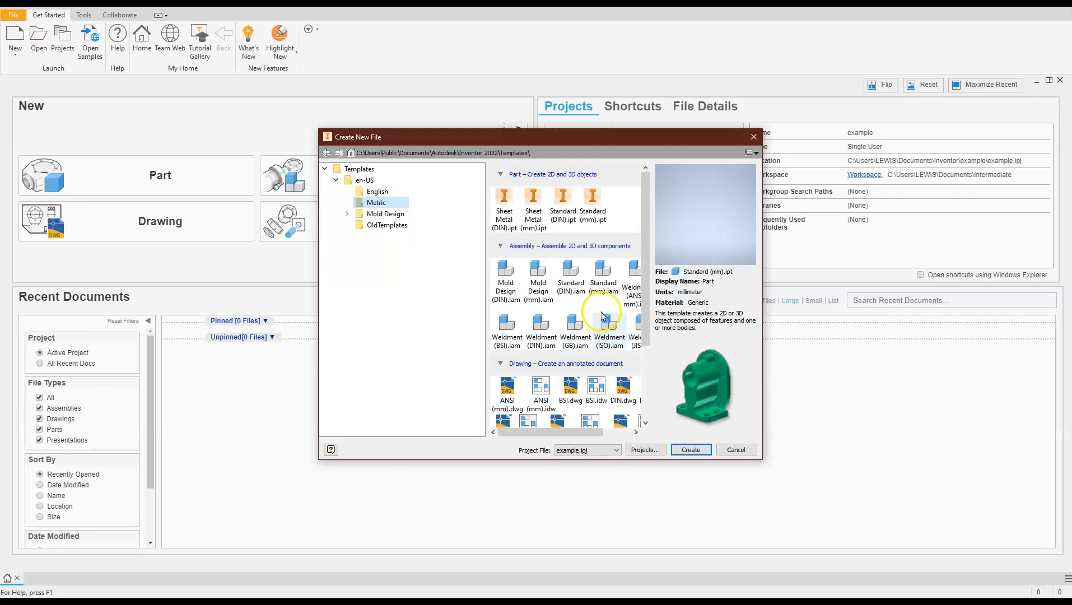
click(762, 375)
drag(761, 375, 871, 358)
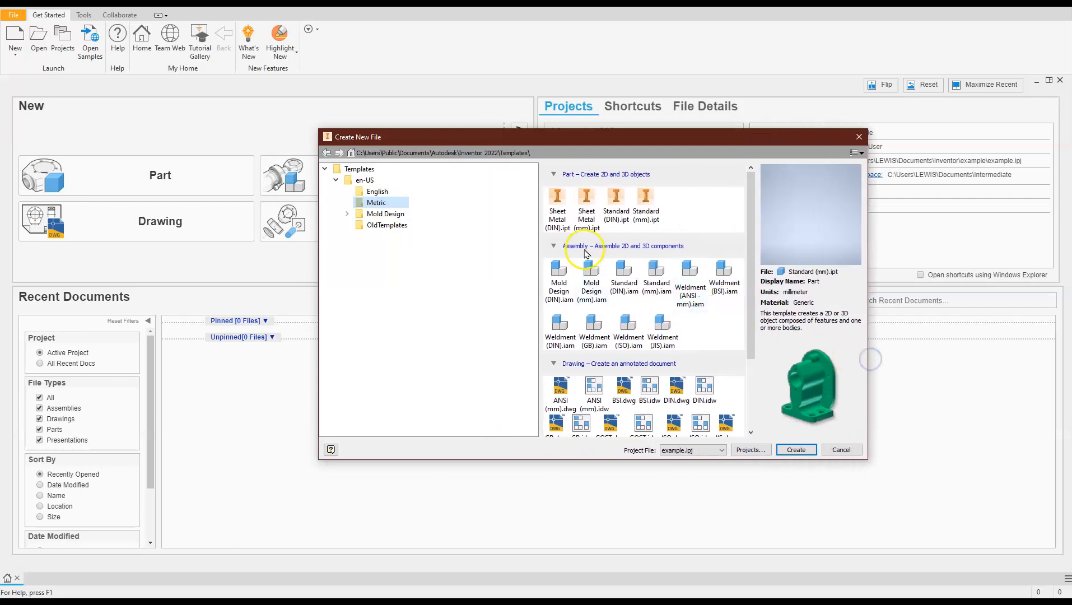
click(582, 206)
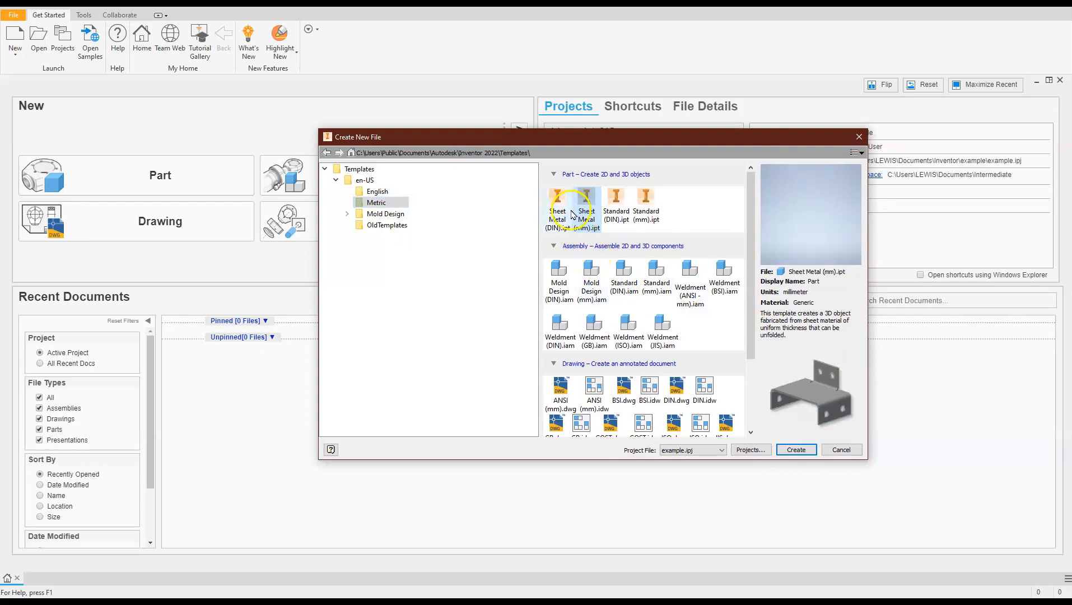
click(646, 200)
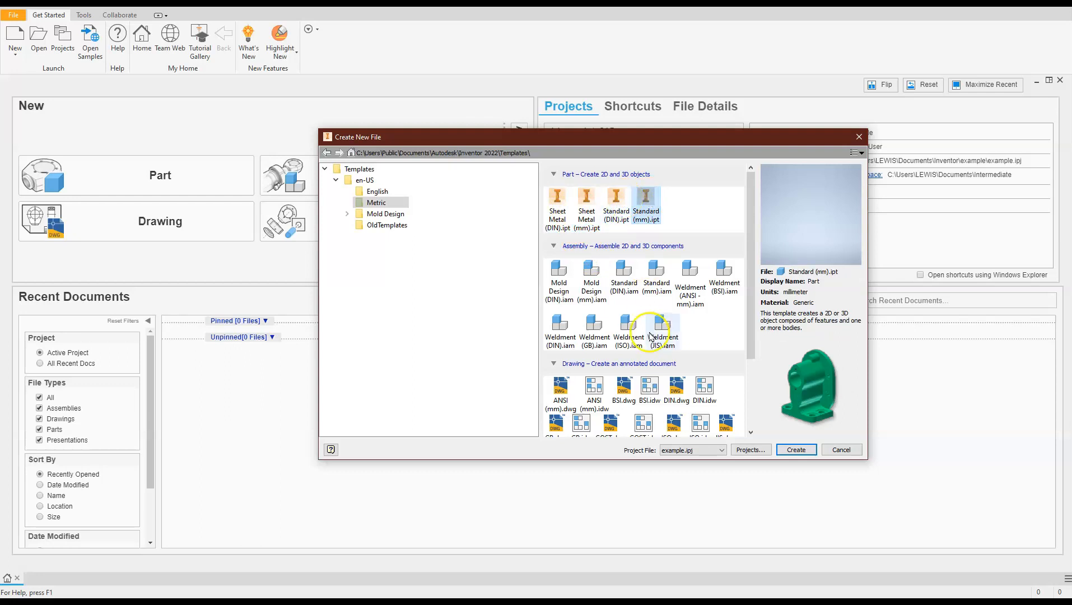
click(796, 450)
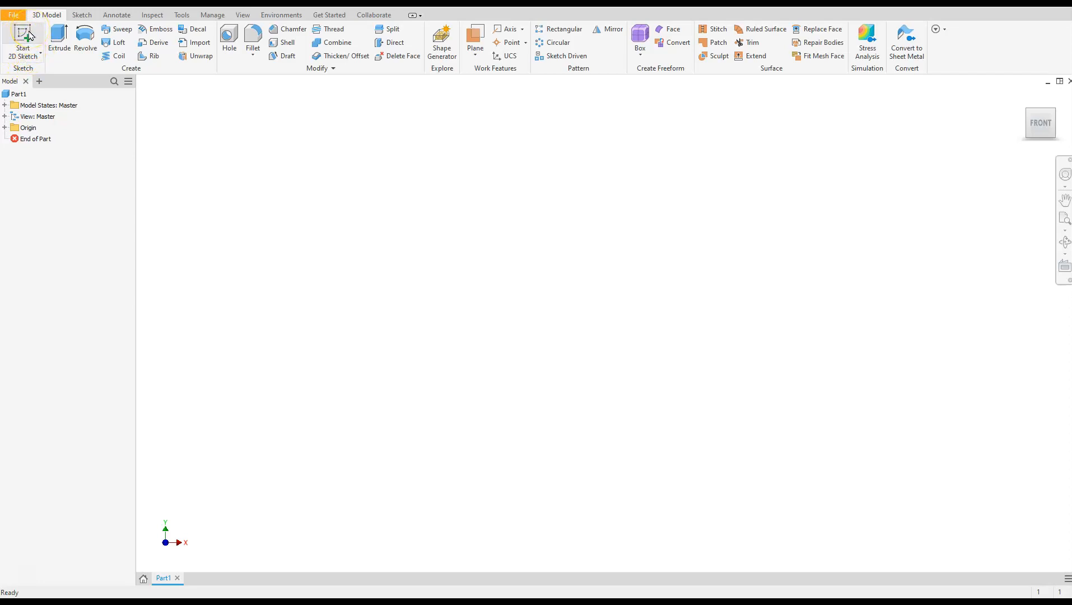
click(39, 53)
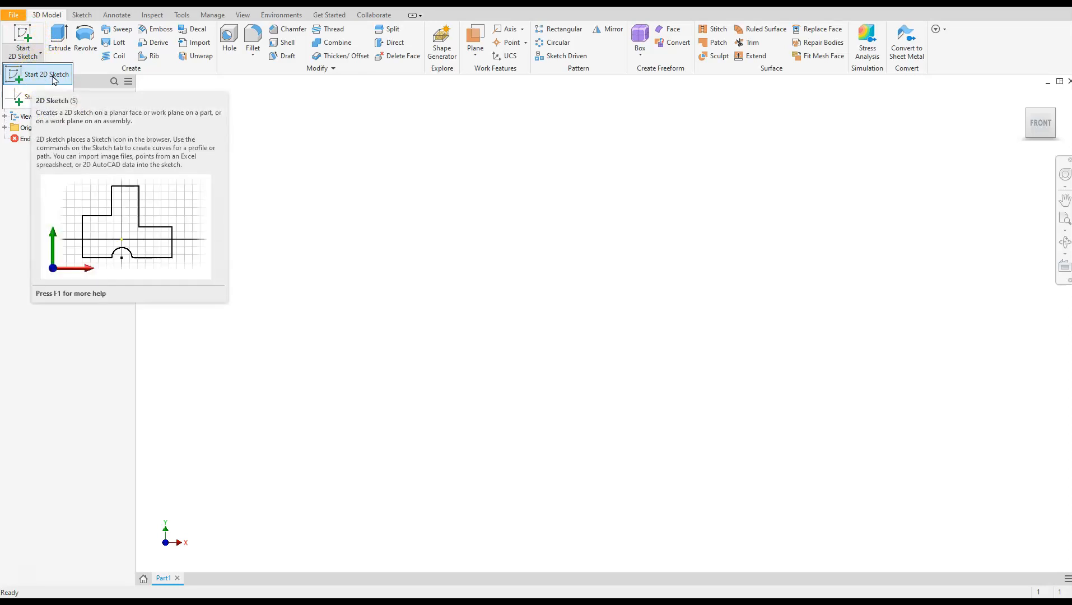
click(26, 33)
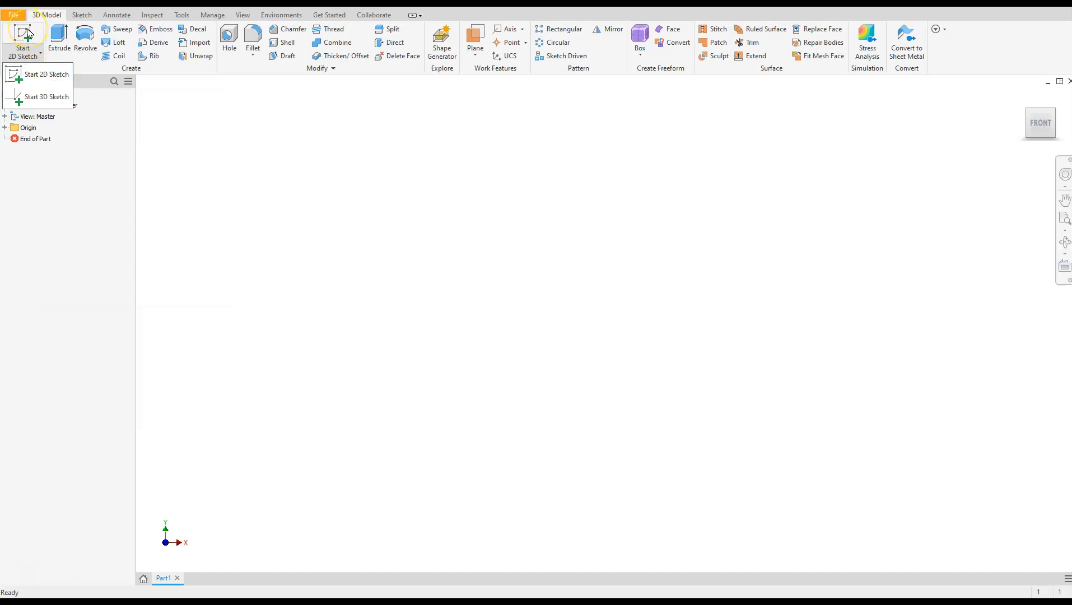
click(219, 182)
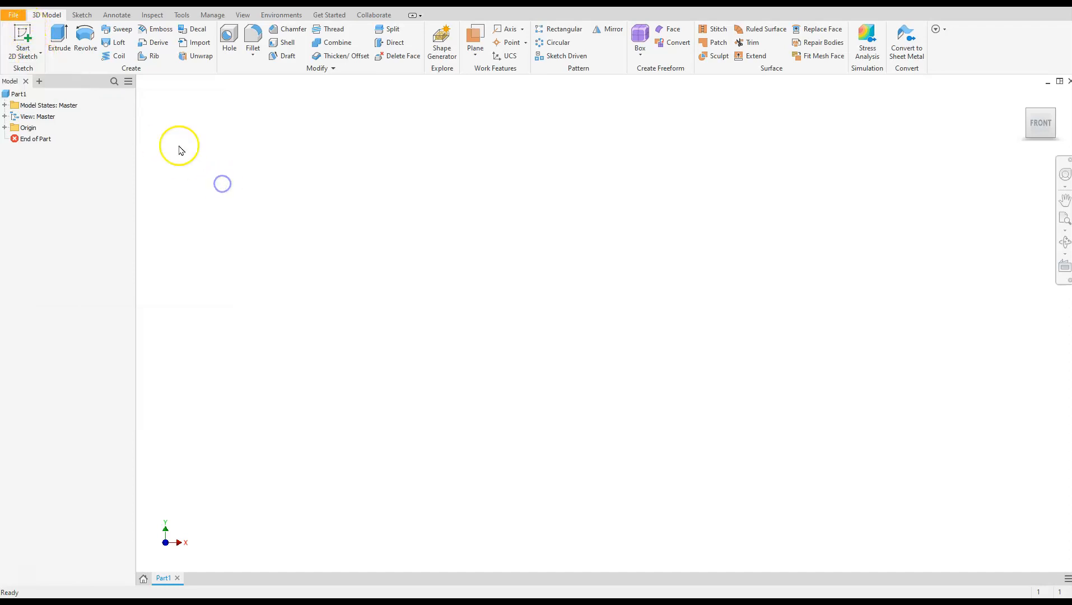
Start a 2D sketch on the XY origin plane of the new part.
click(25, 37)
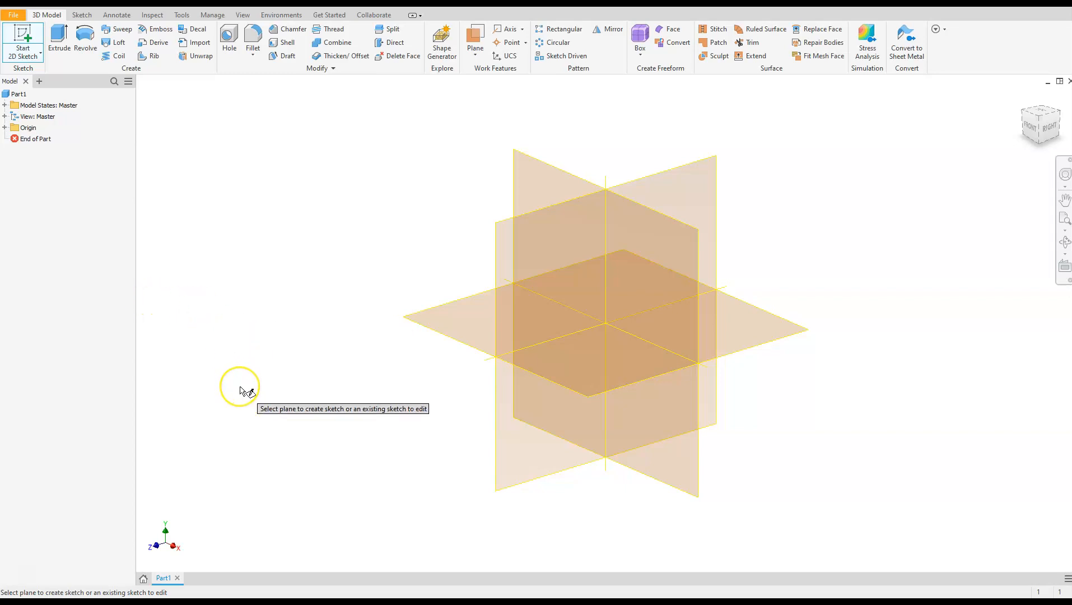
click(537, 168)
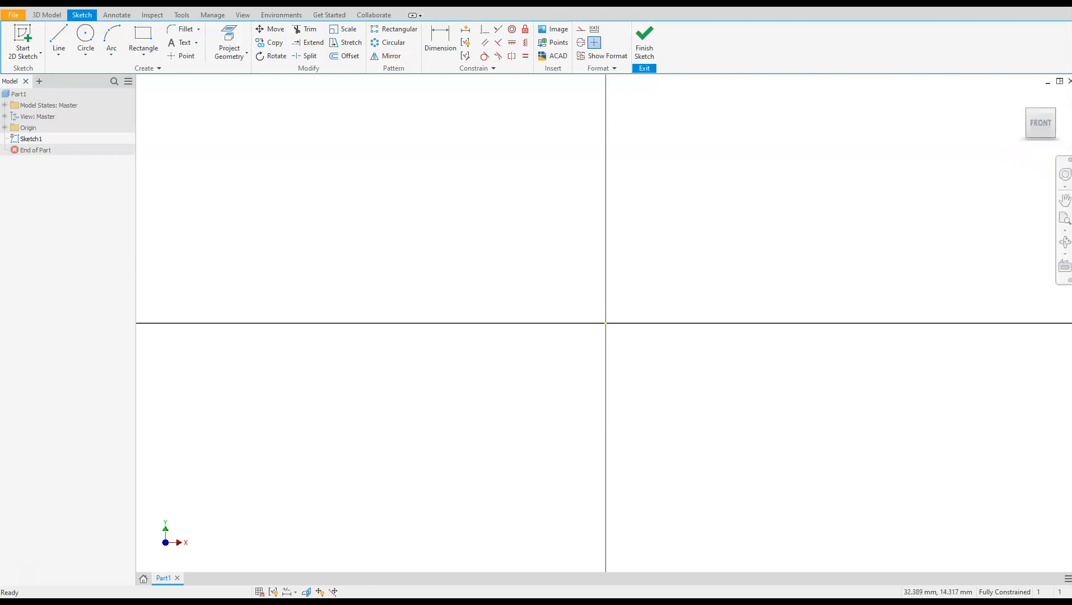
click(1060, 97)
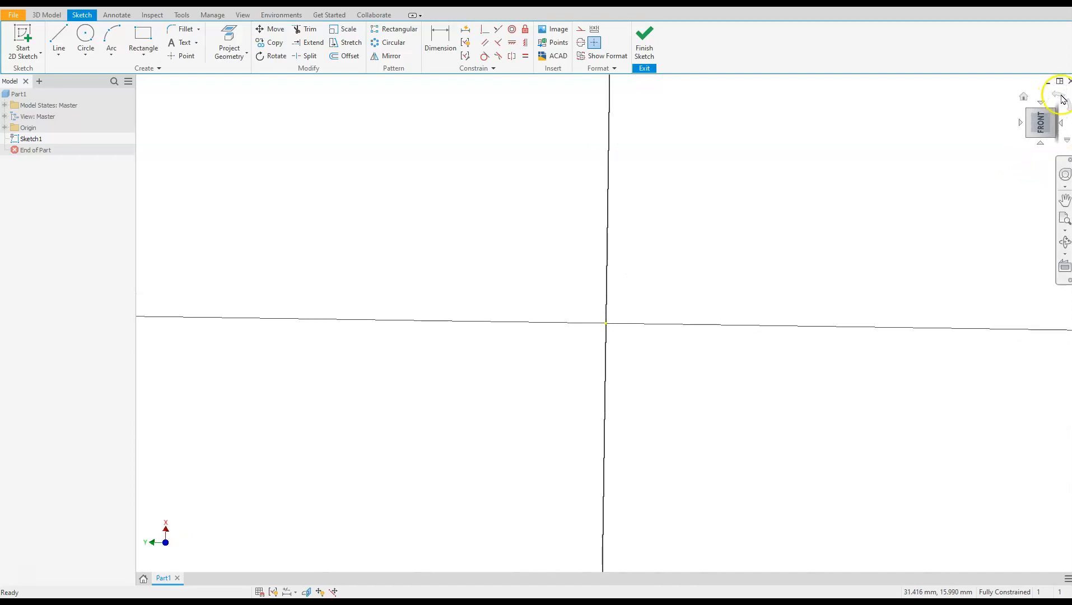
click(1067, 106)
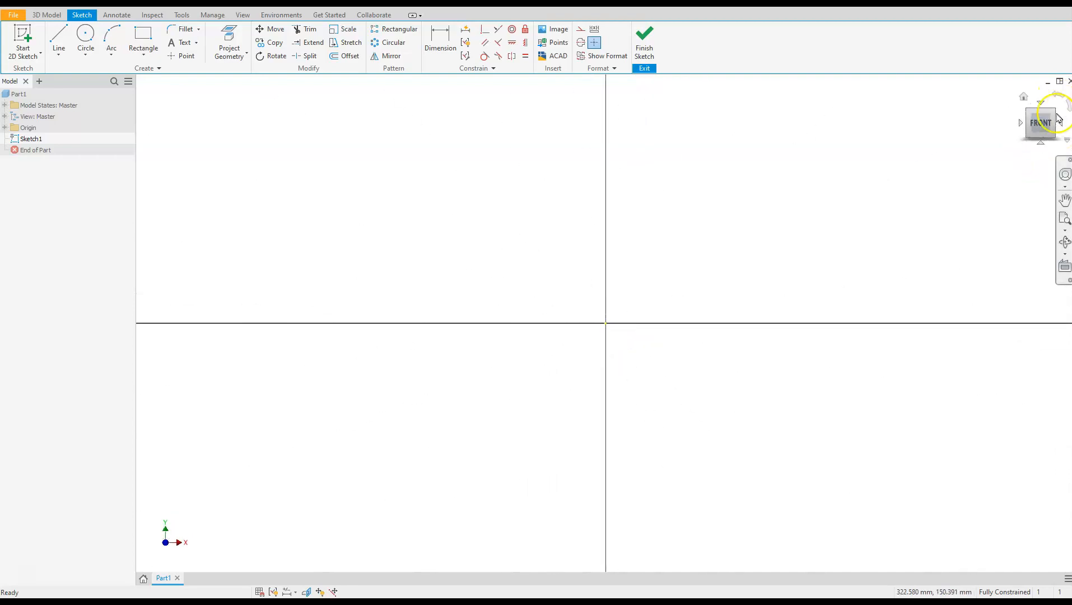
click(1040, 103)
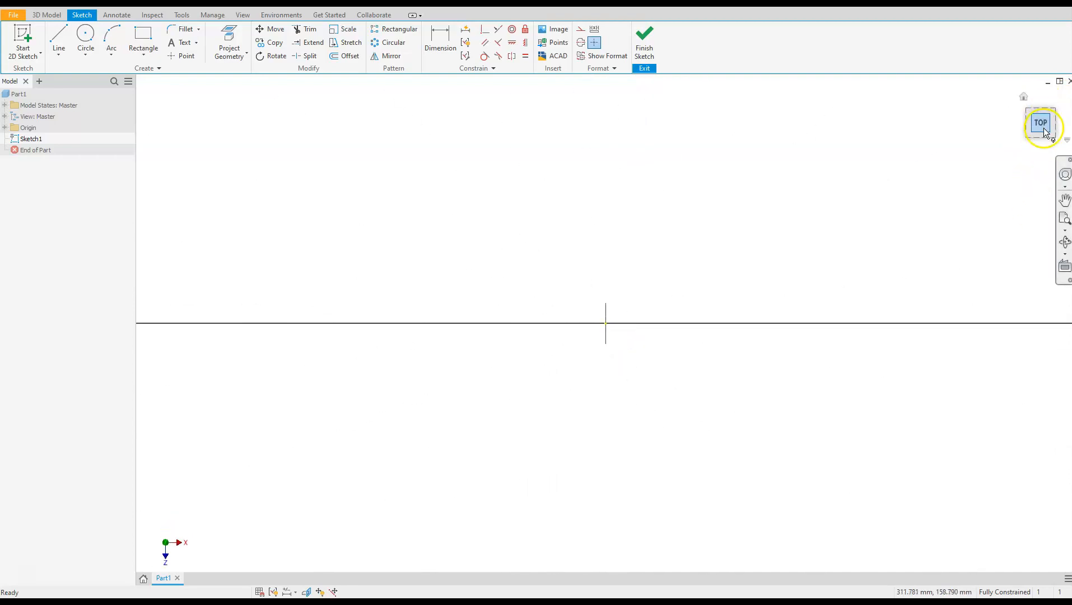
click(1042, 144)
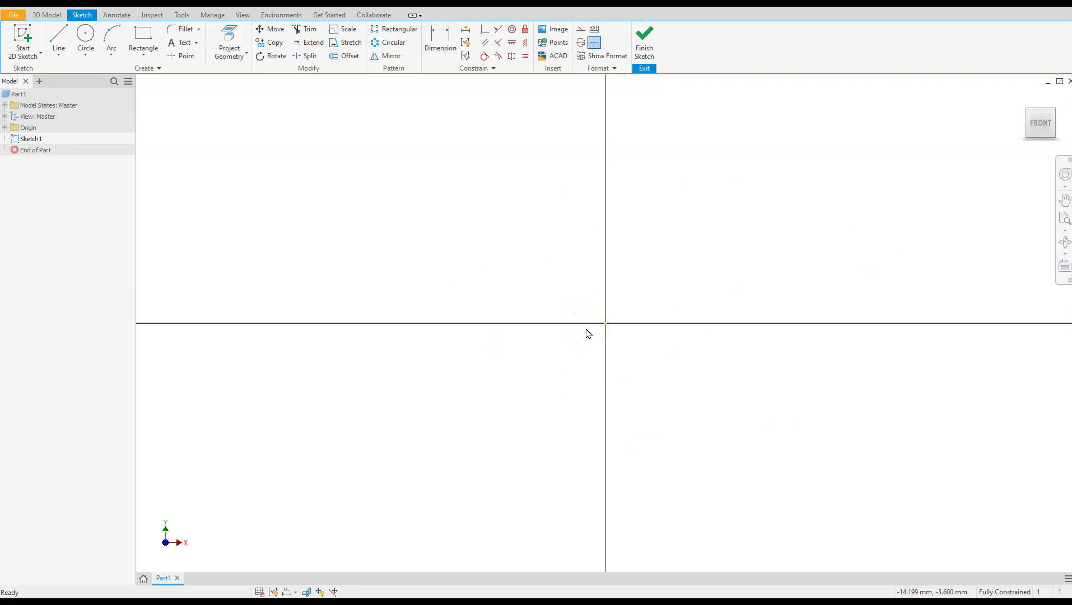
click(22, 572)
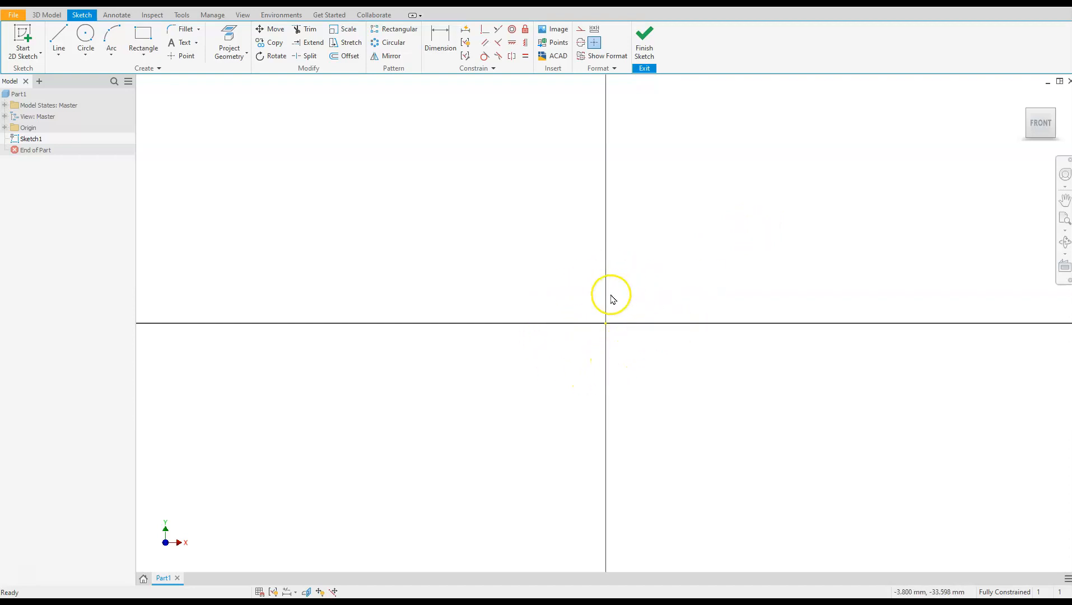
Sketch a closed six-sided line profile around the origin, with a vertical edge about 56 mm long and horizontal edges about 60 and 52 mm long.
click(57, 39)
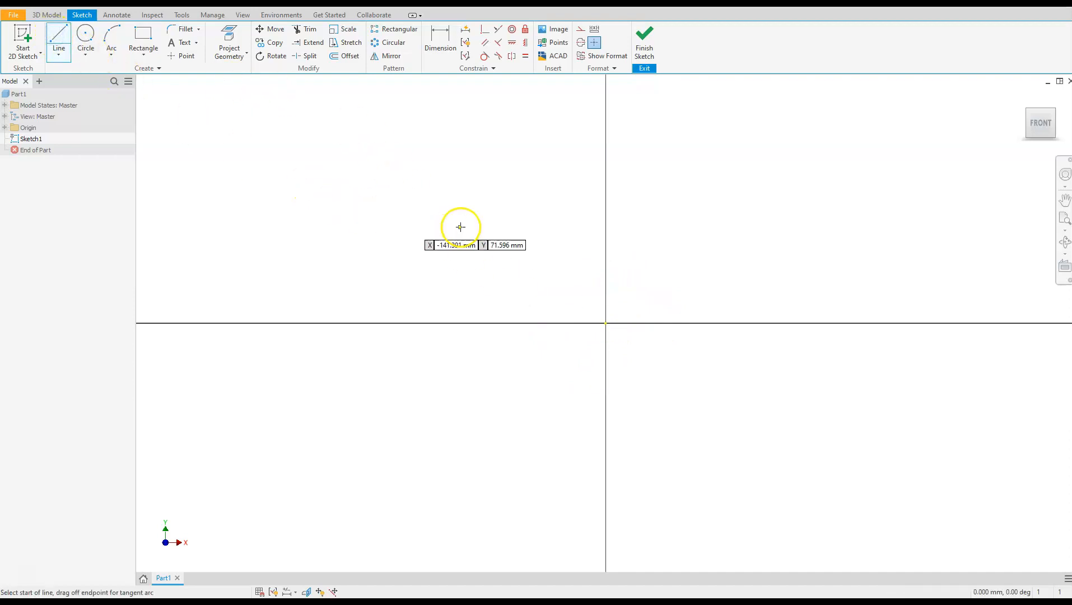
click(506, 186)
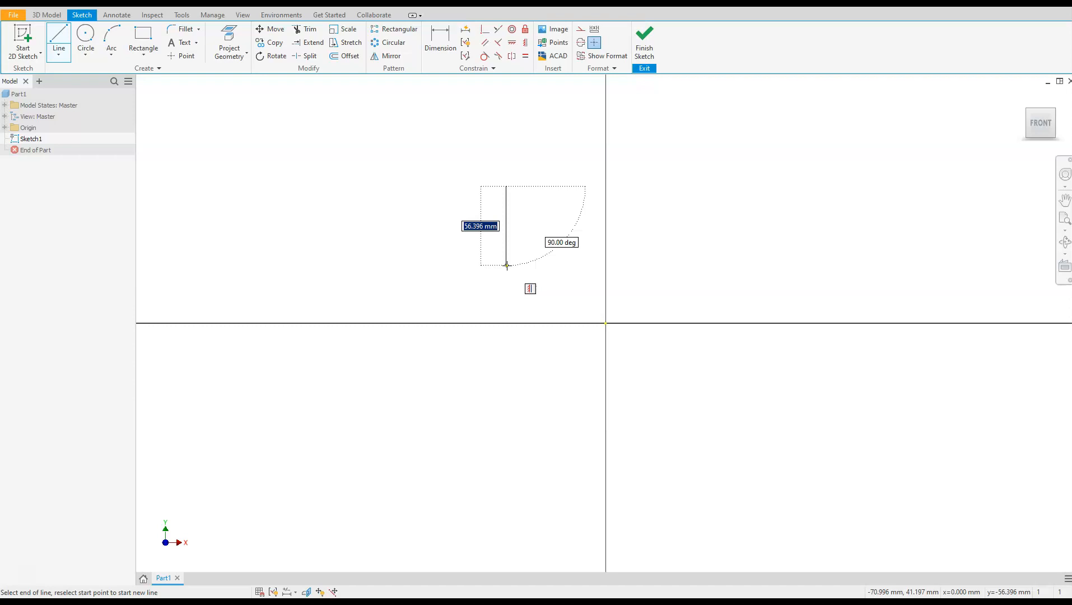
click(506, 265)
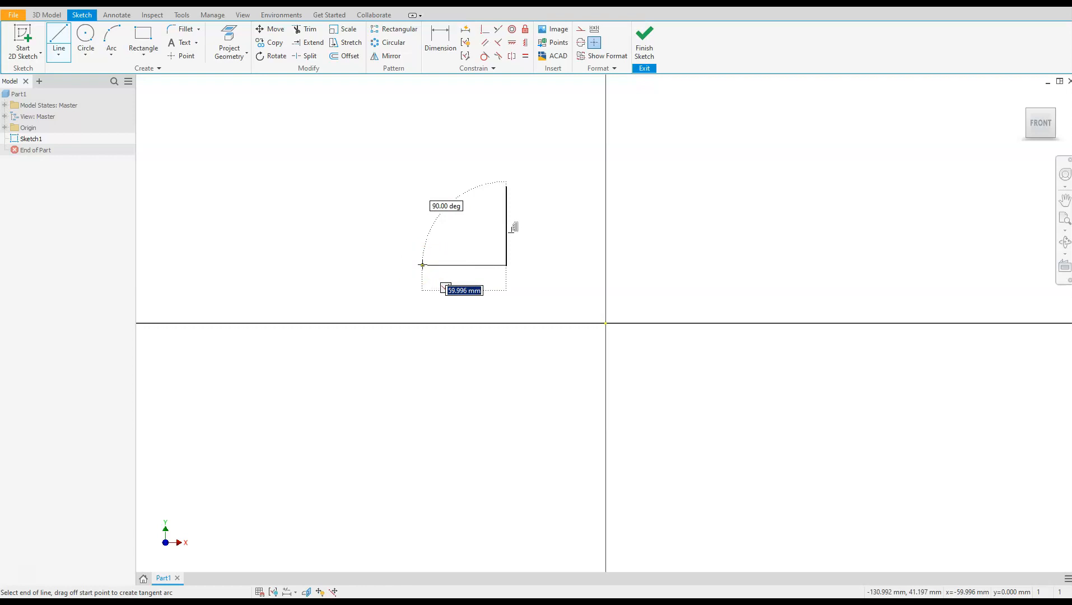
click(422, 264)
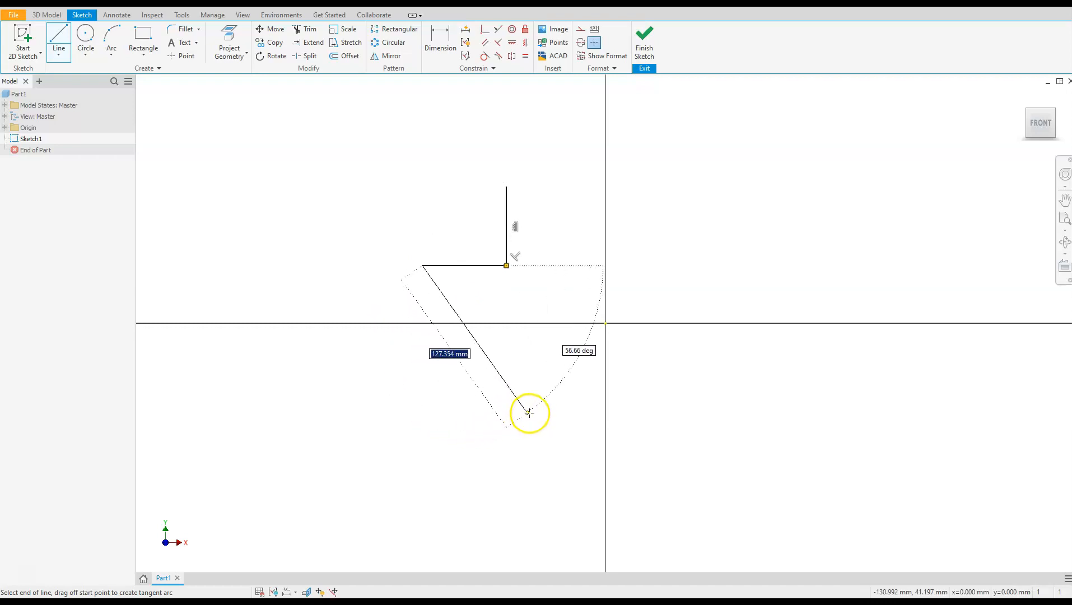
click(552, 394)
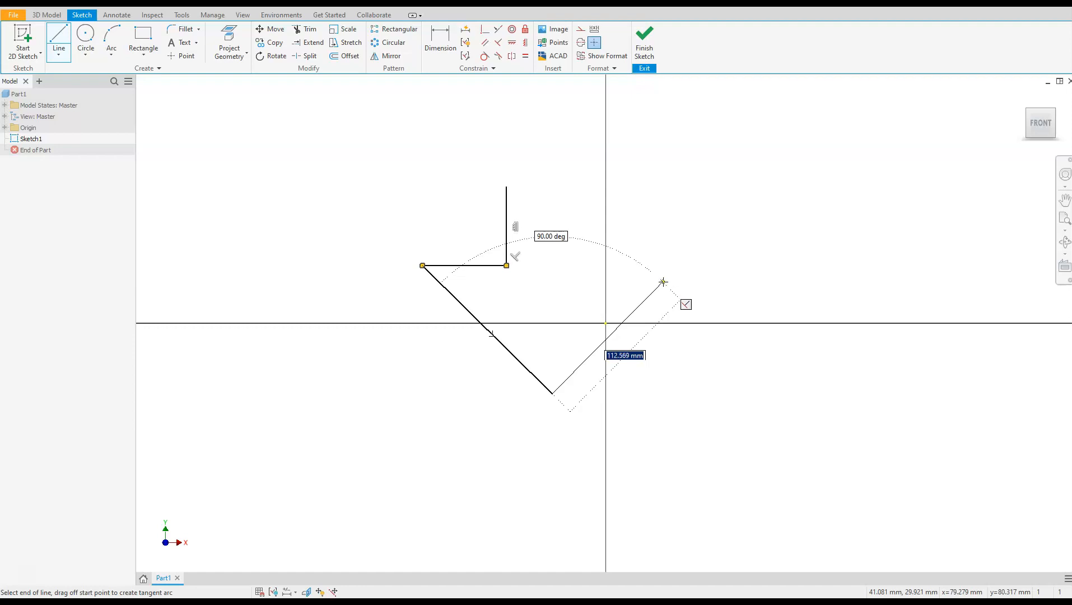
click(685, 304)
drag(686, 303, 631, 203)
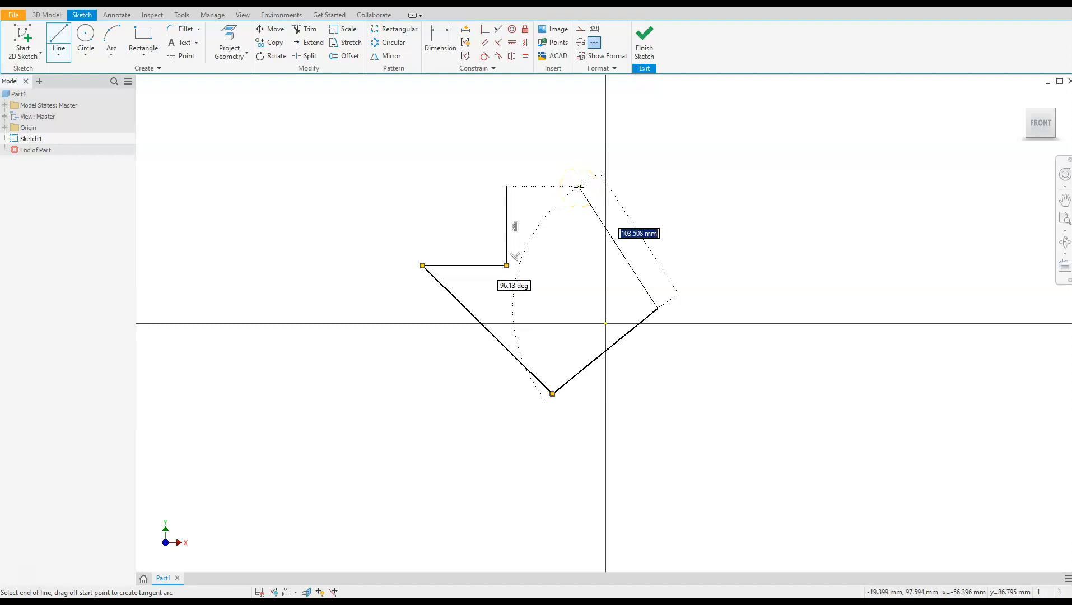
click(578, 186)
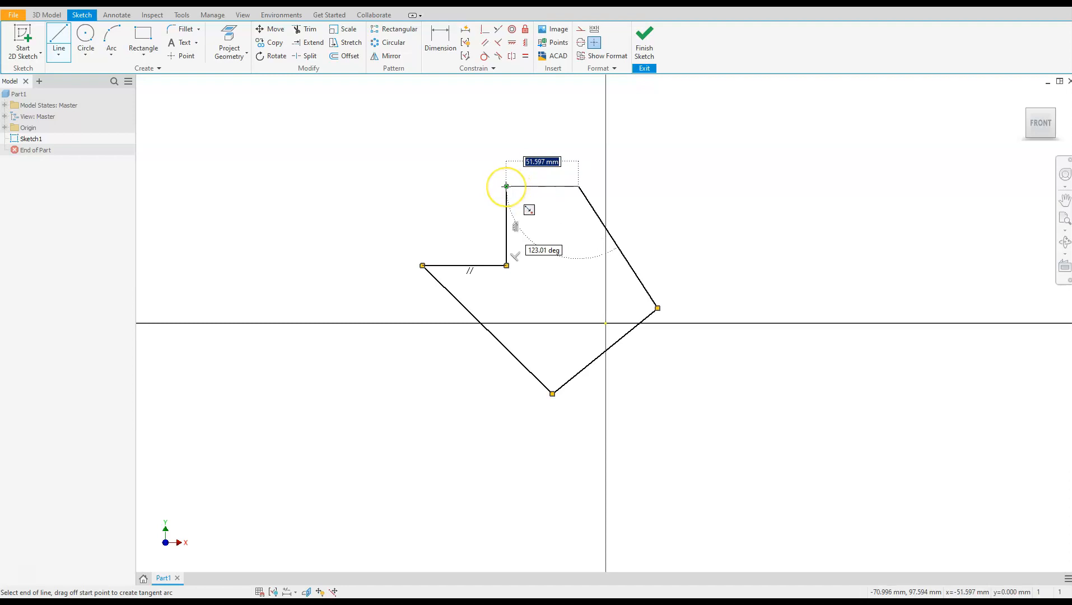
click(507, 186)
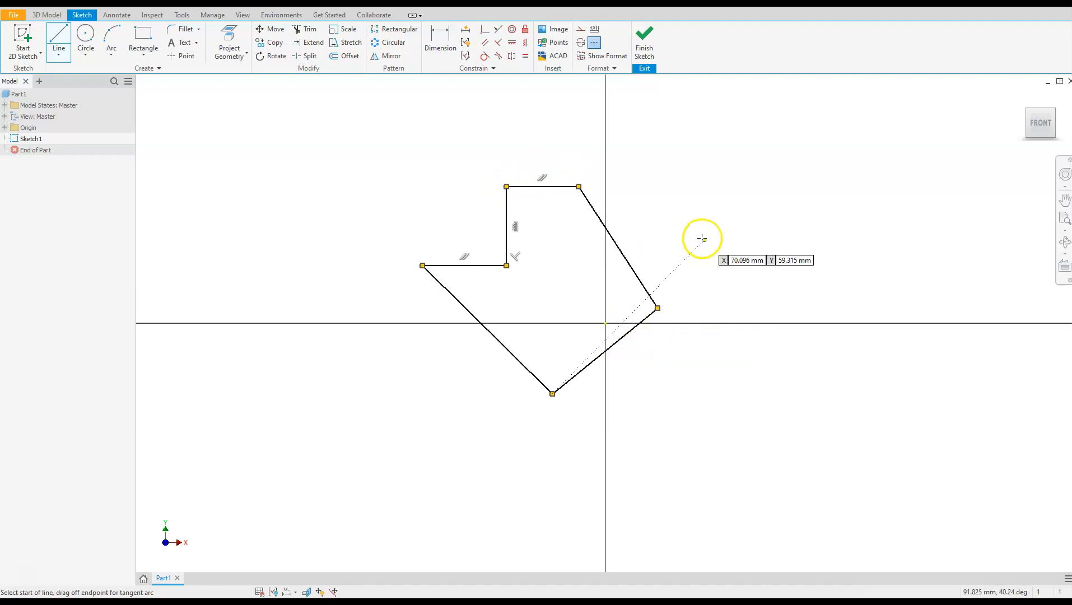
Dimension the profile's vertical edge and set its length to 40 mm.
key(Escape)
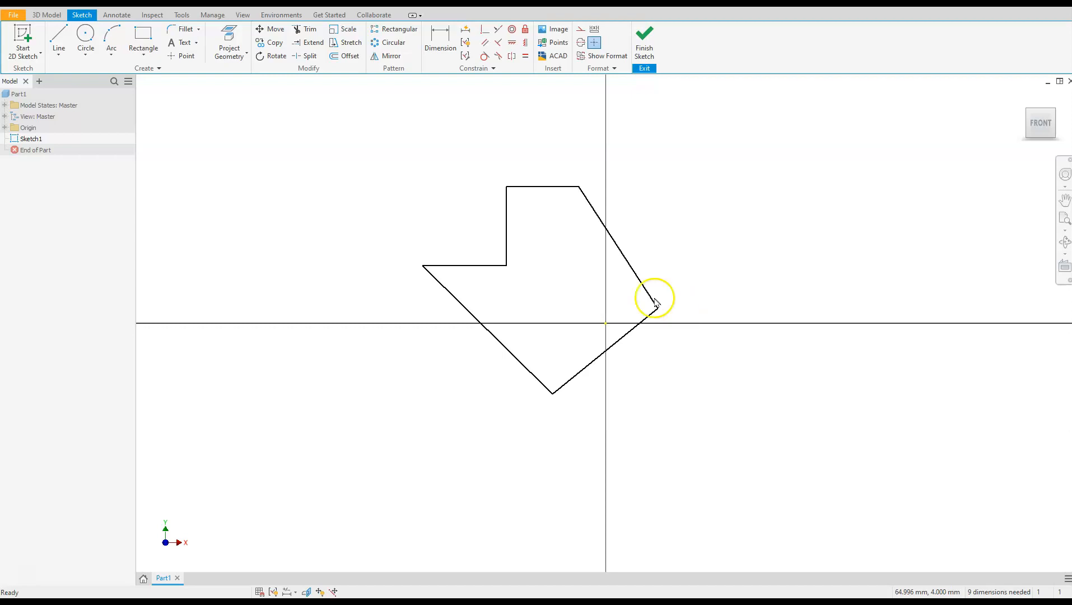
click(442, 41)
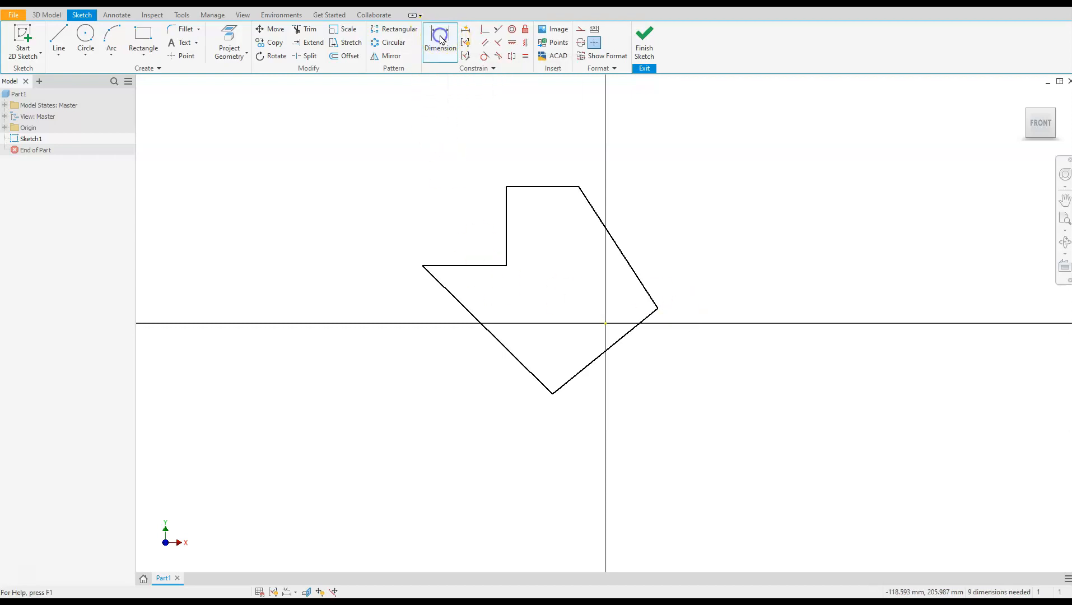
click(505, 231)
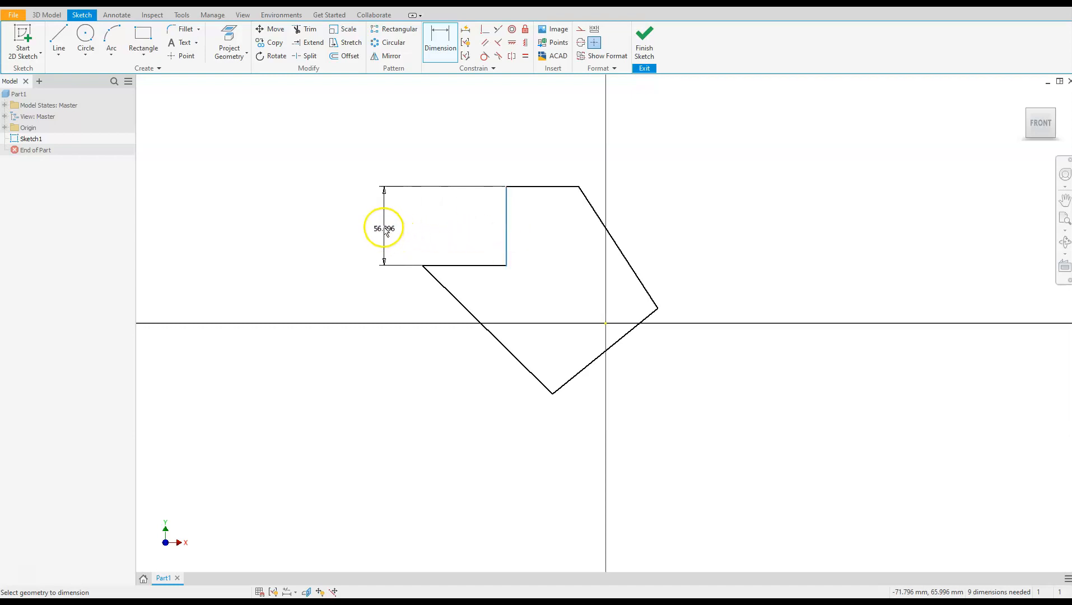
click(379, 222)
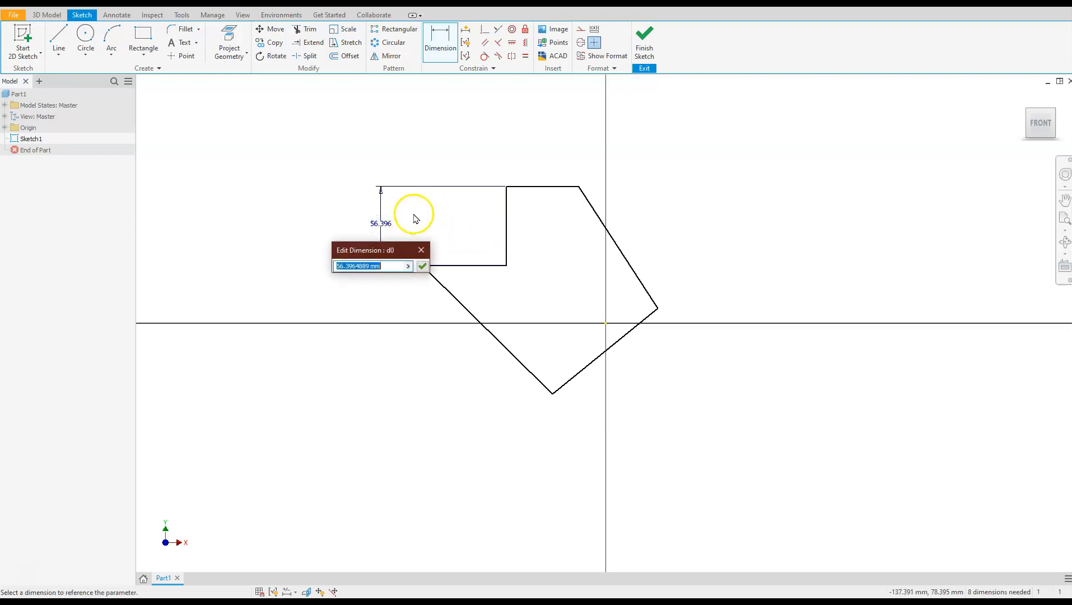
text(40)
key(Return)
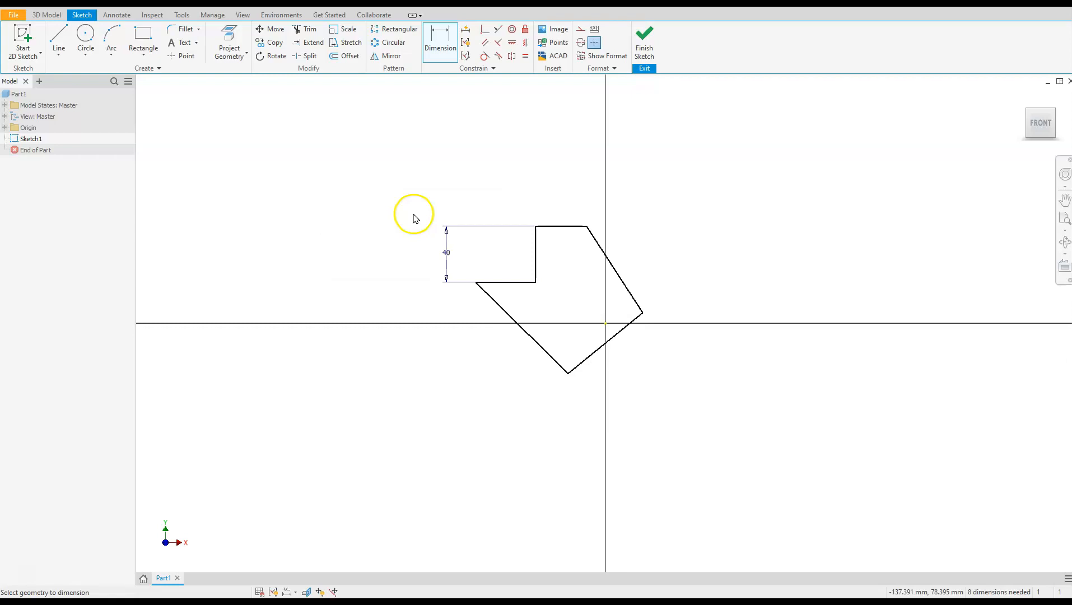
Dimension the vertical height of the lower-left sloped edge and set it to 40 mm.
scroll(495, 311, up, 5)
scroll(492, 313, down, 4)
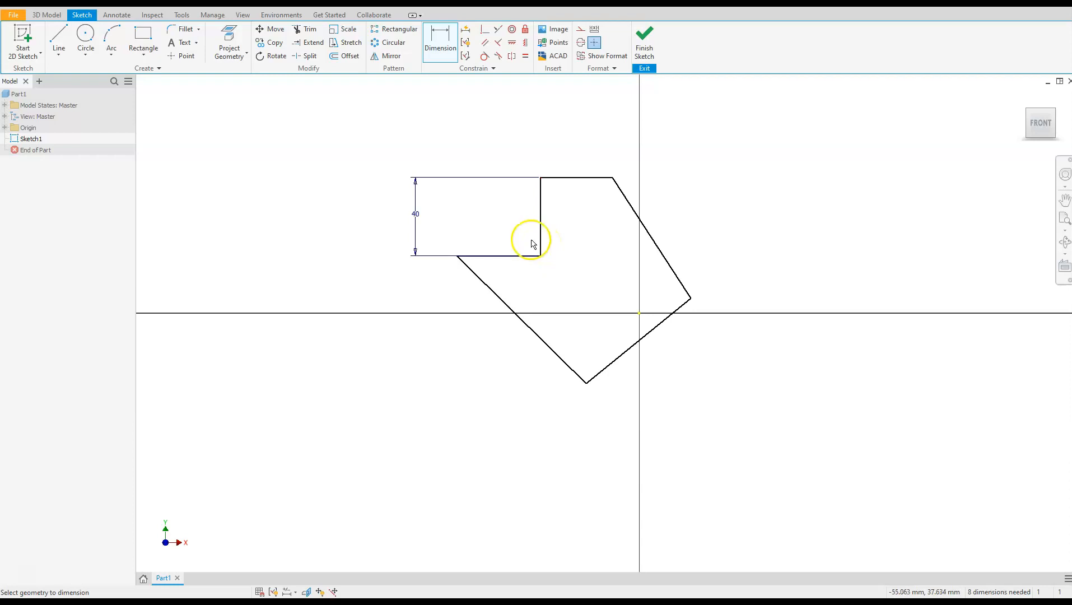
click(502, 302)
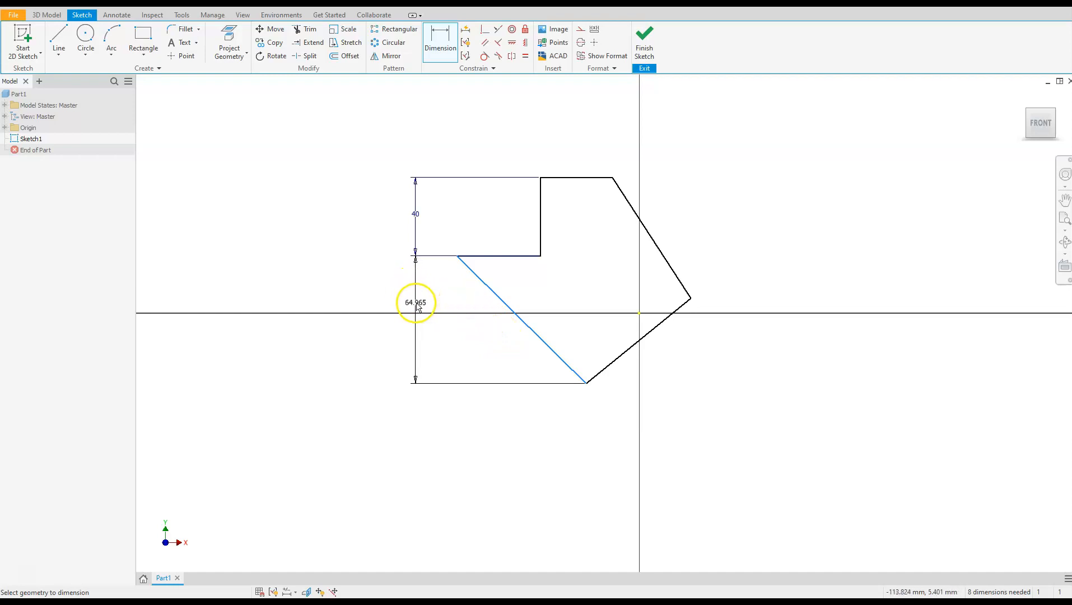
click(416, 306)
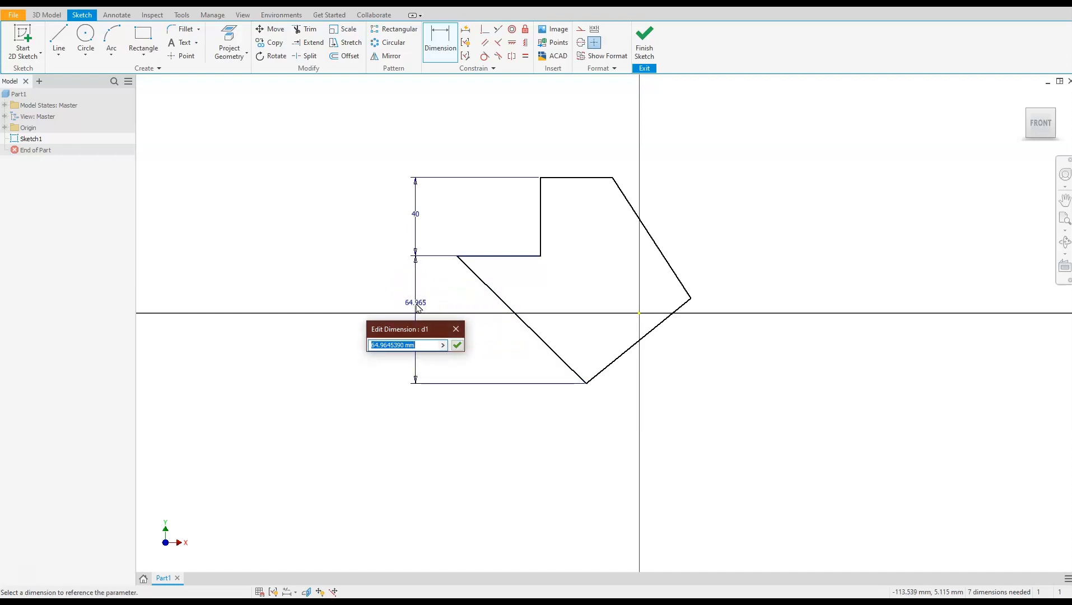
key(Return)
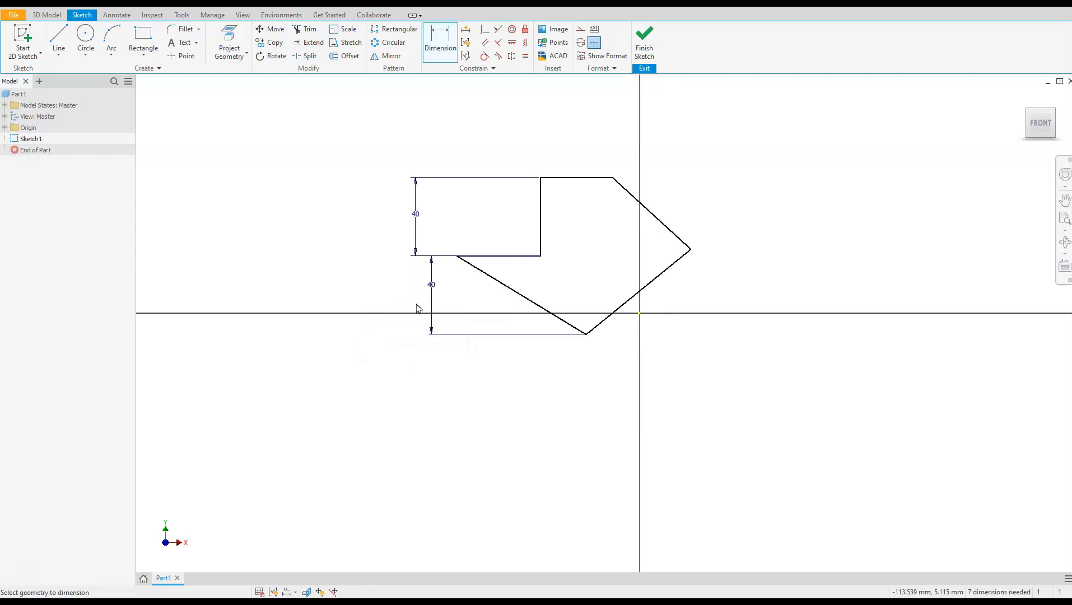
Dimension the angle between the lower-left sloped edge and the horizontal edge above it as 45 degrees.
scroll(497, 242, up, 3)
scroll(500, 306, down, 3)
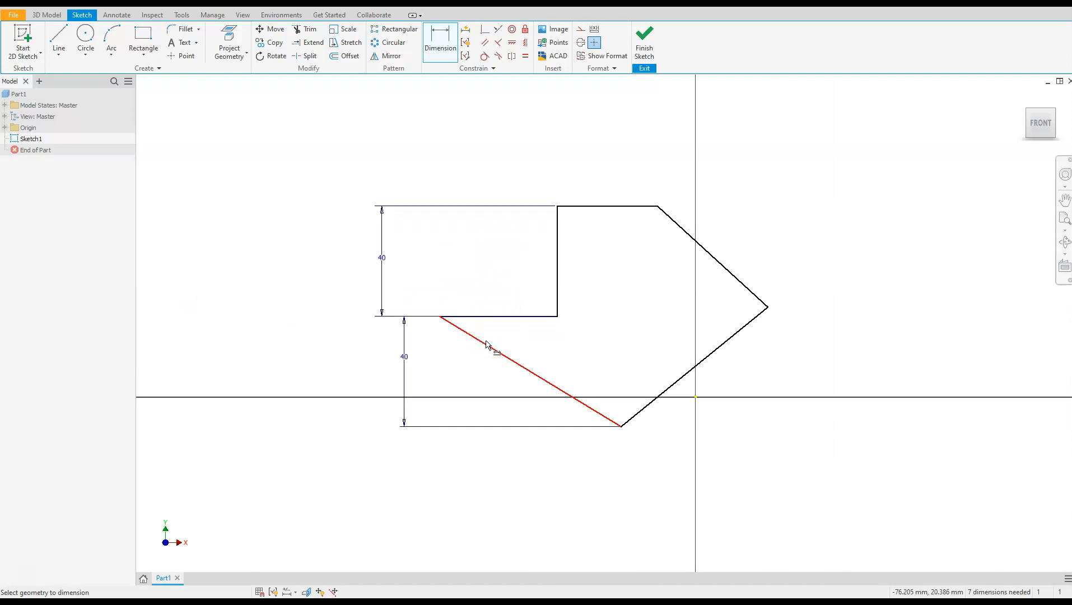
click(488, 351)
click(505, 316)
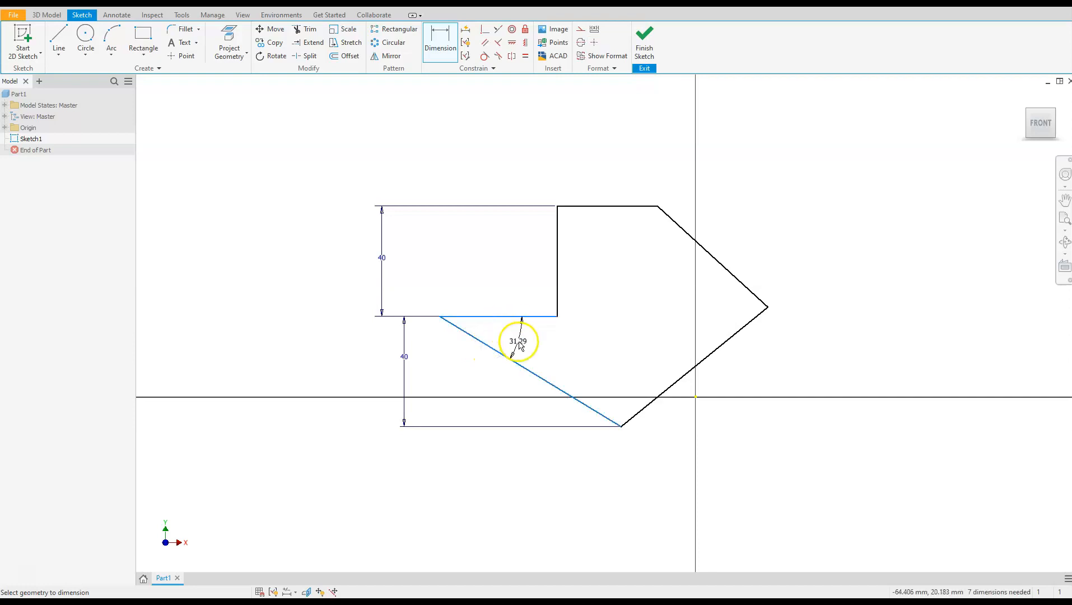
click(519, 344)
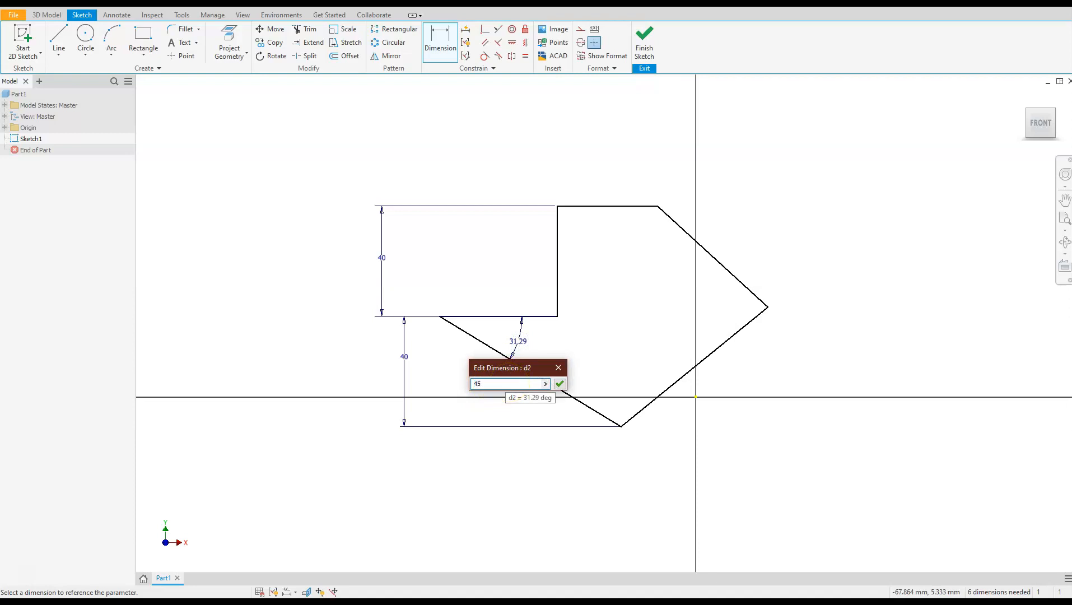
key(Return)
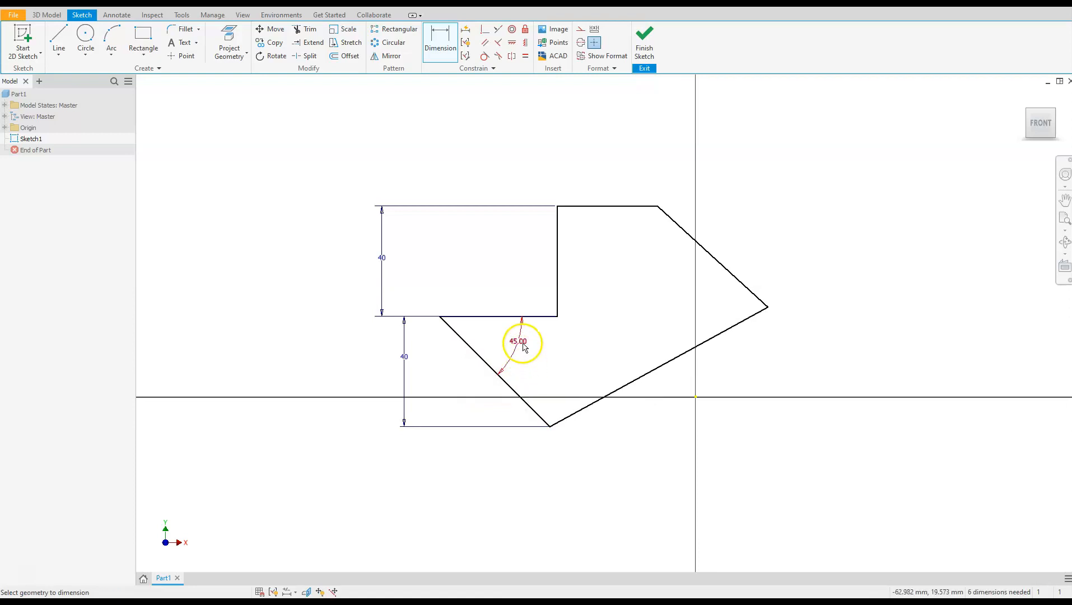
Dimension the angle between the two sloped edges meeting at the profile's lowest corner as 105 degrees.
click(528, 408)
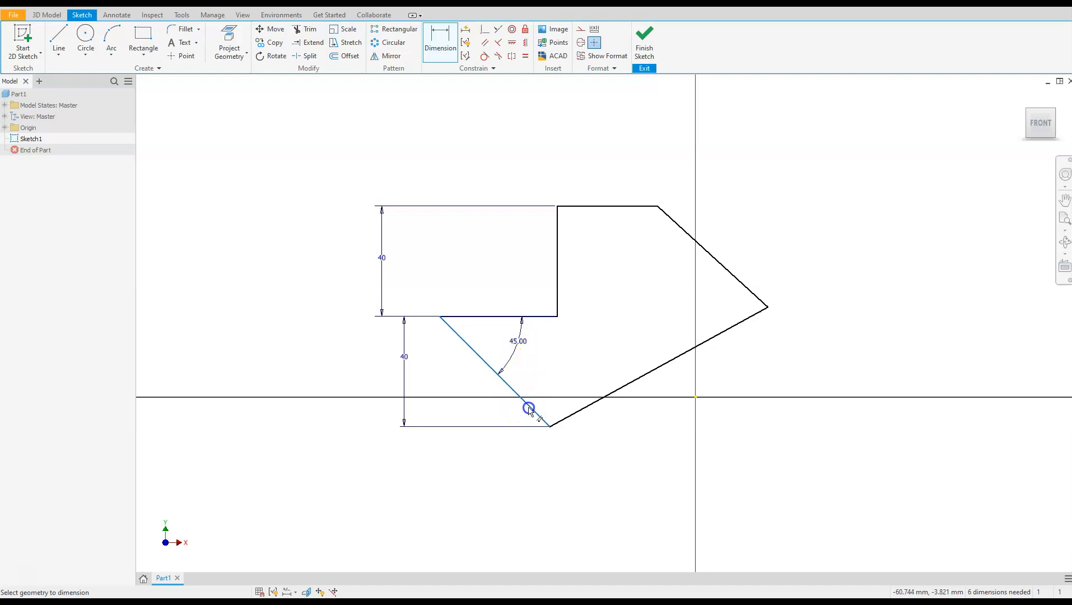
click(569, 419)
click(562, 375)
text(105)
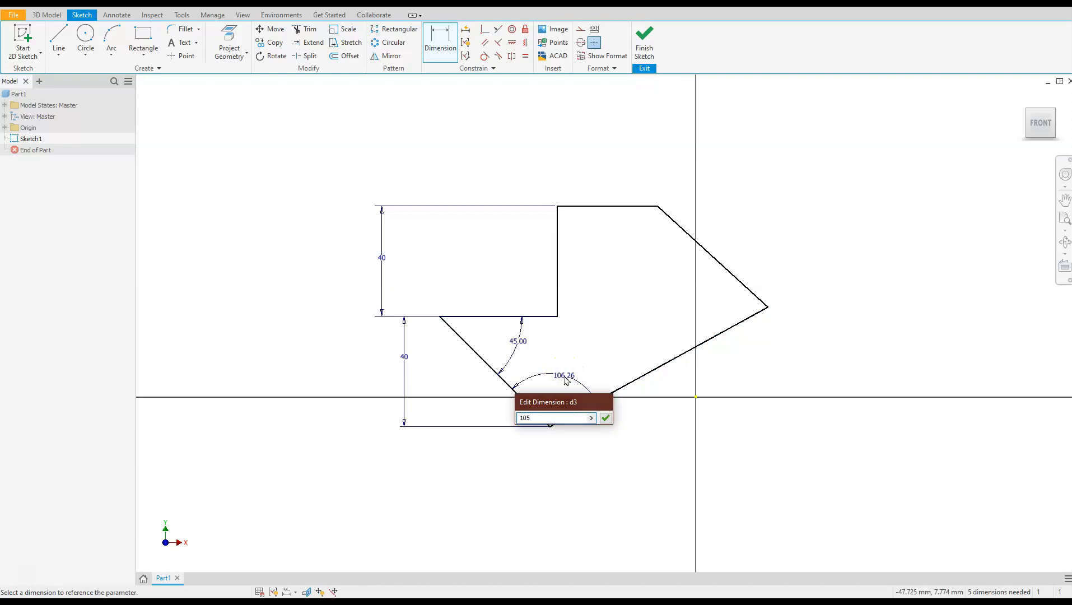
key(Return)
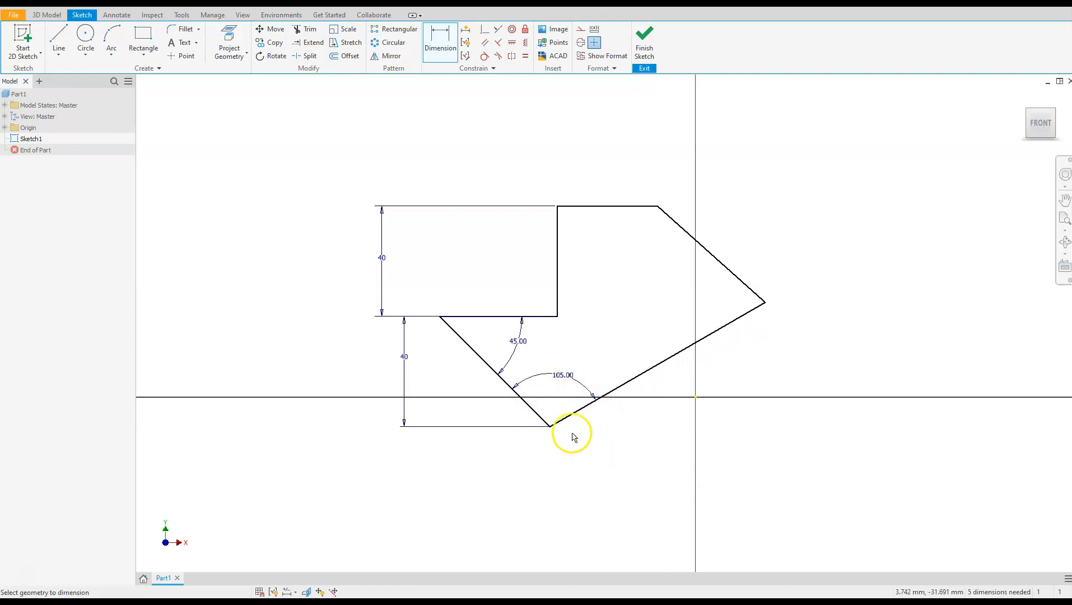
Add an aligned dimension to the lower-right sloped edge and set its length to 60 mm.
click(727, 326)
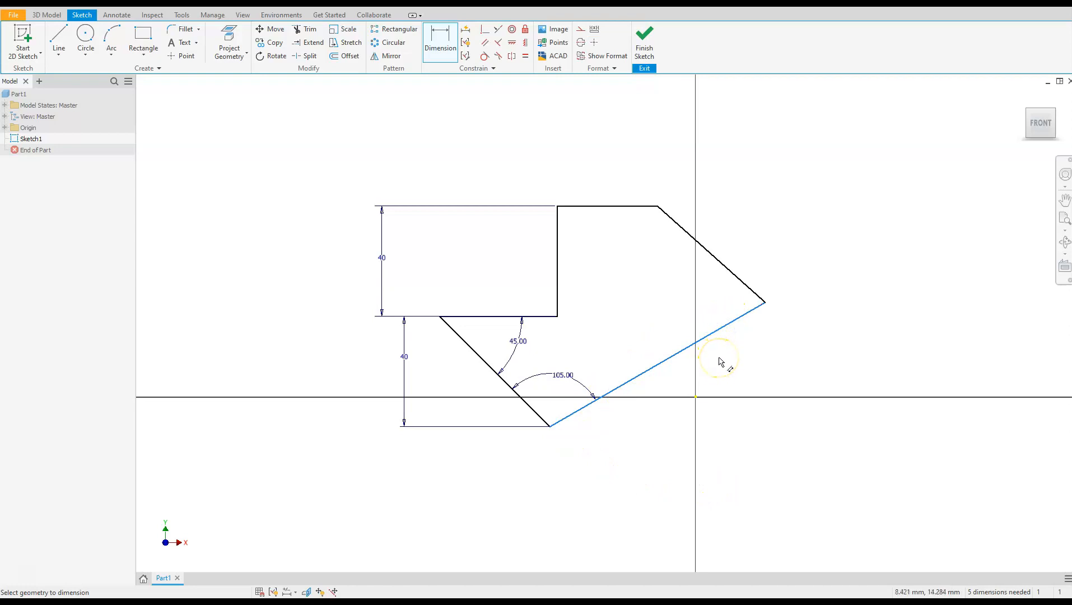
click(721, 359)
click(725, 357)
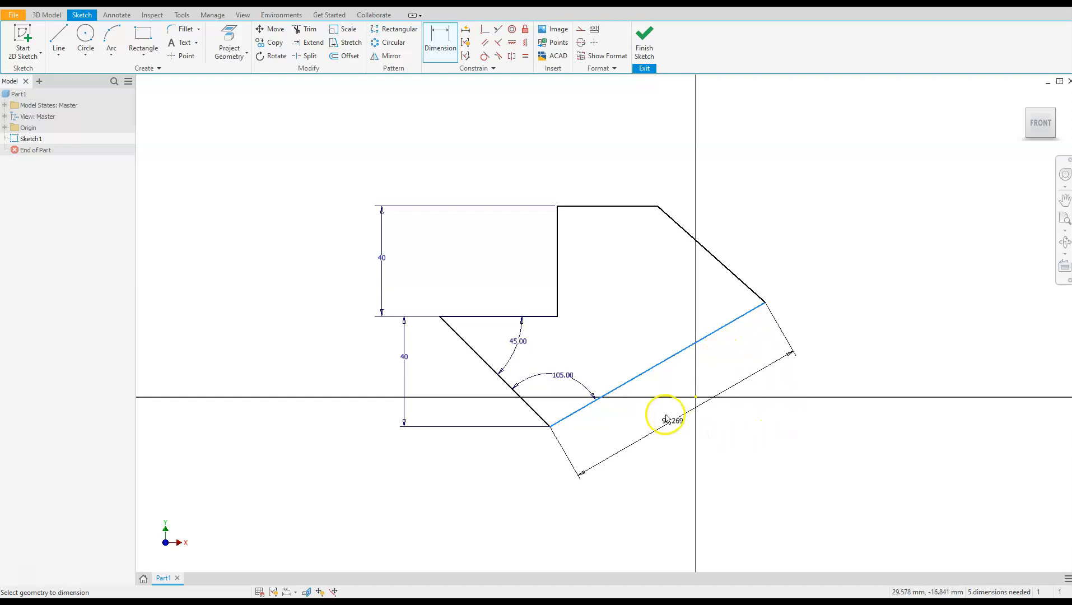
click(676, 433)
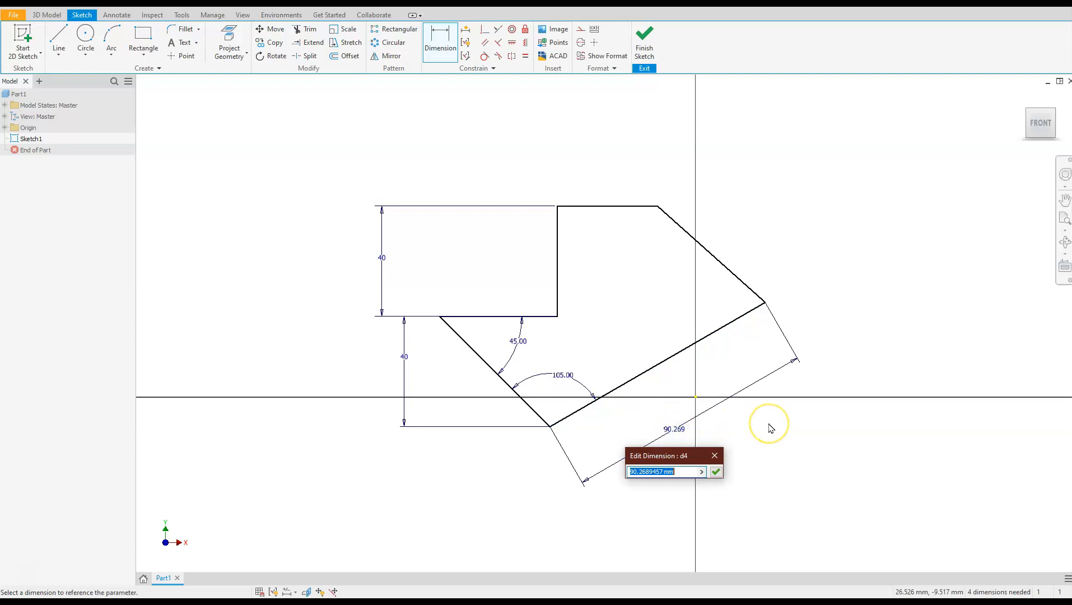
key(Return)
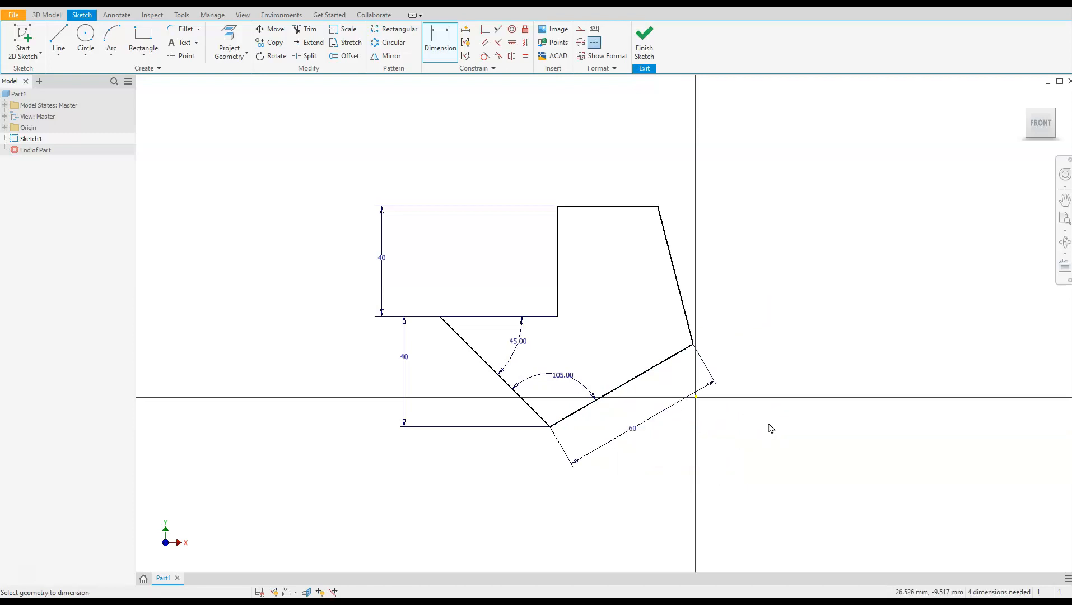
Dimension the angle between the lower-right edge and the upper-right sloped edge as 90 degrees.
scroll(665, 321, down, 5)
scroll(686, 349, up, 4)
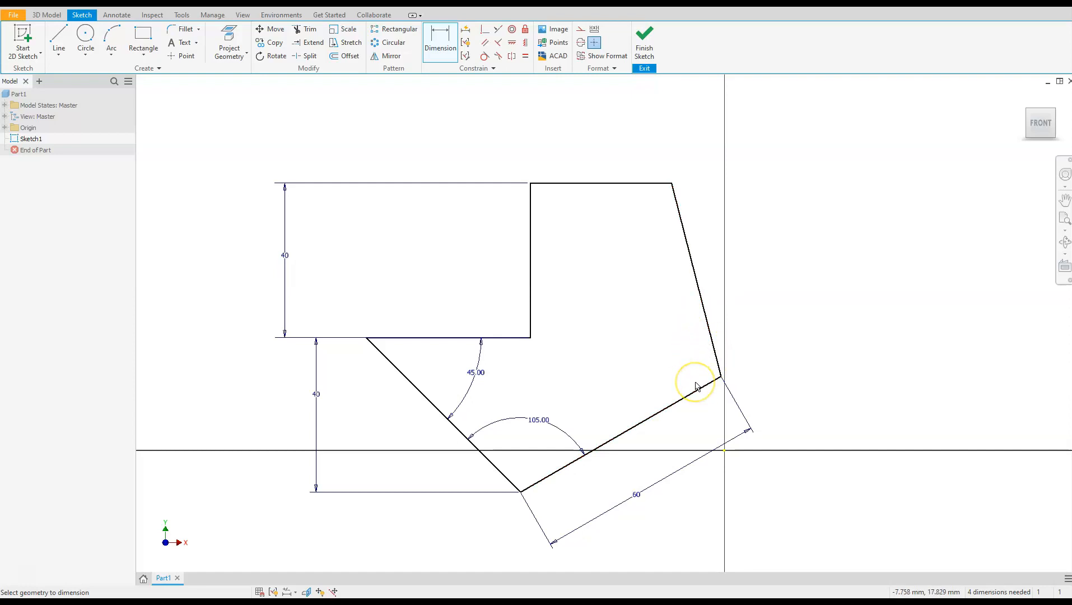
click(664, 307)
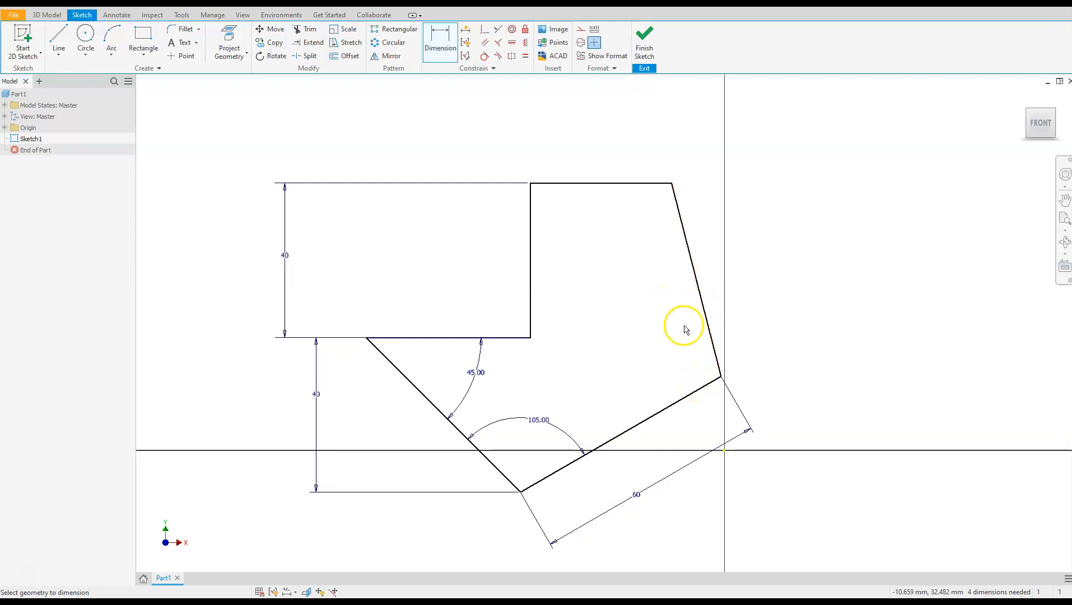
click(673, 404)
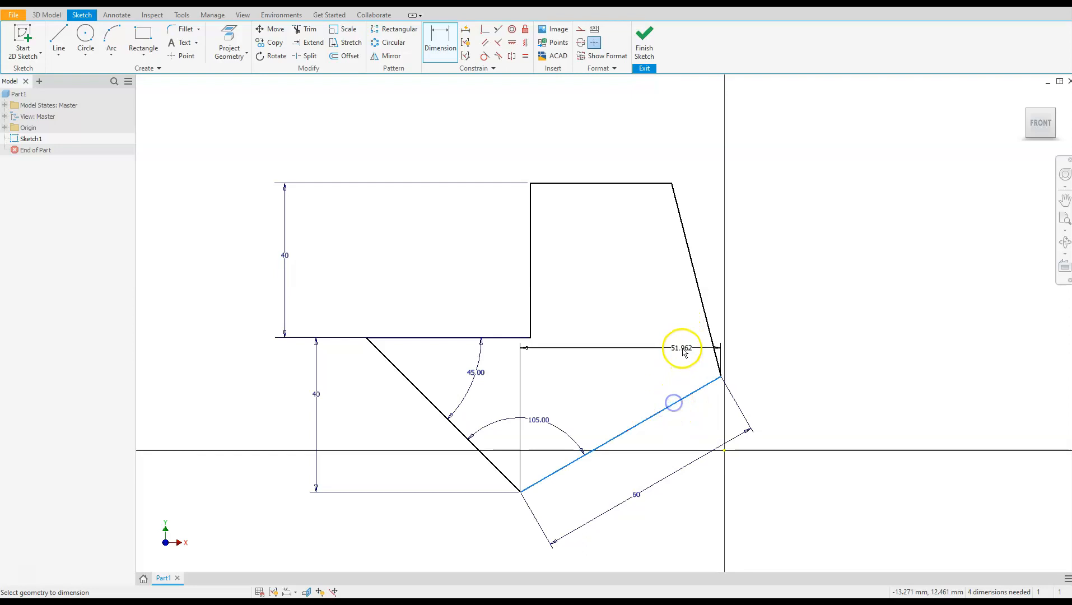
click(707, 335)
click(676, 353)
text(90)
key(Return)
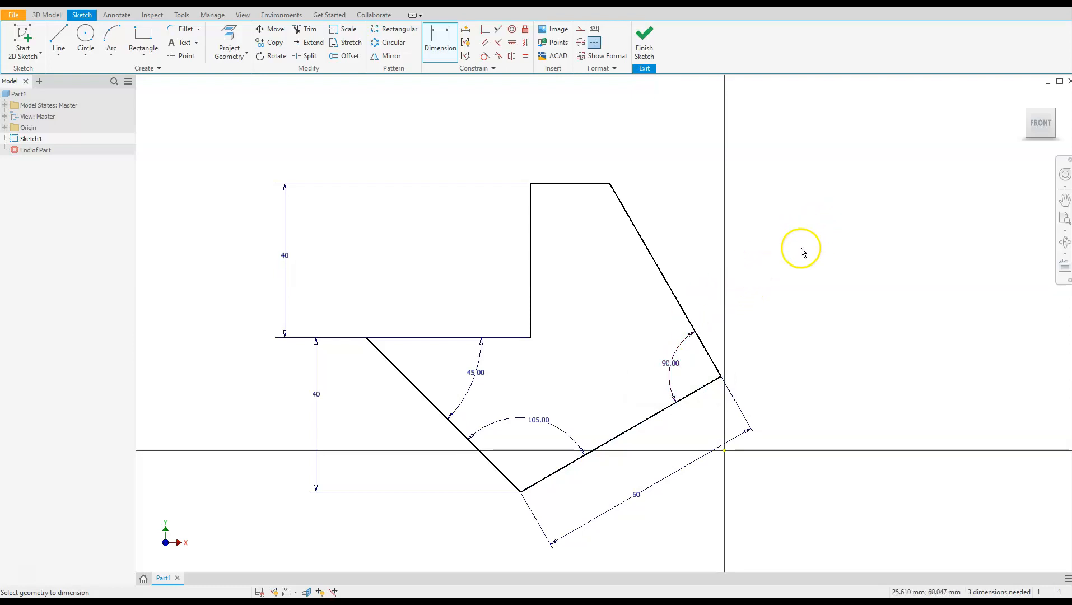
Replace the 90-degree angle dimension with a perpendicular constraint between the lower-right edge and the upper-right sloped edge.
key(Escape)
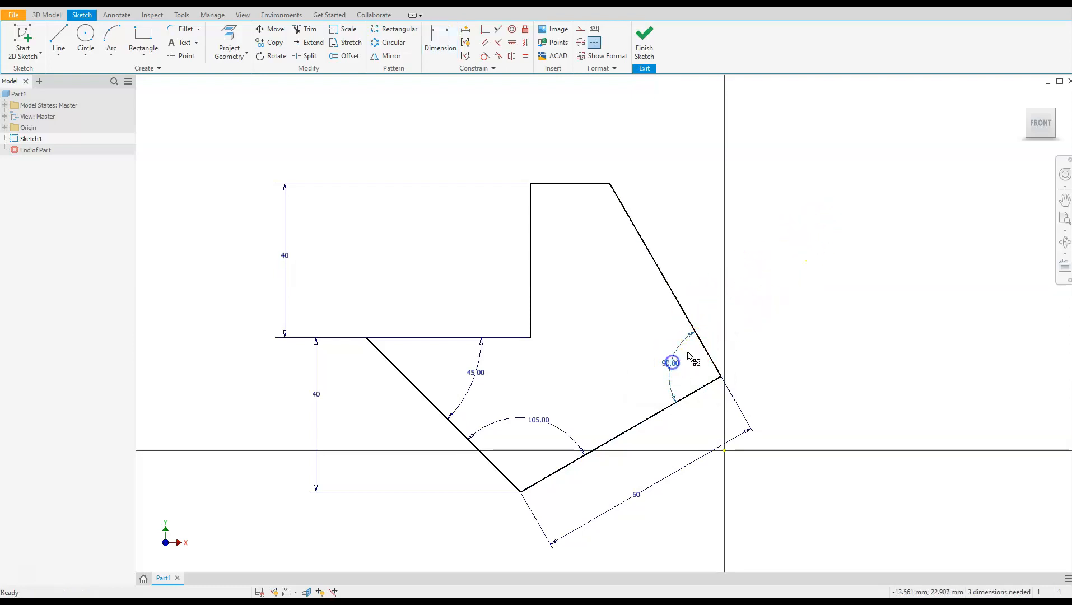
key(Delete)
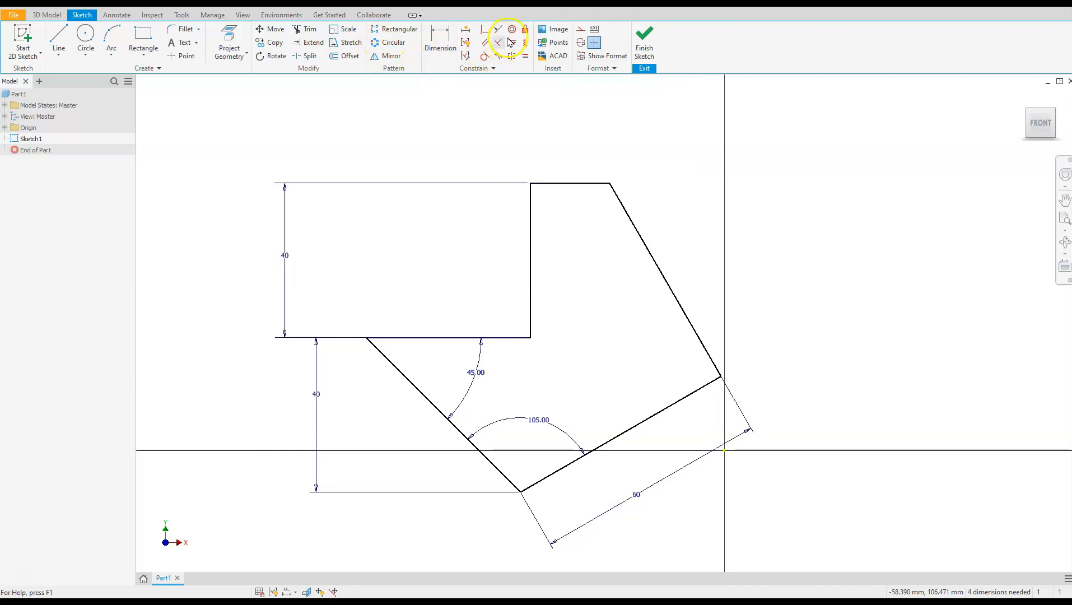
click(501, 45)
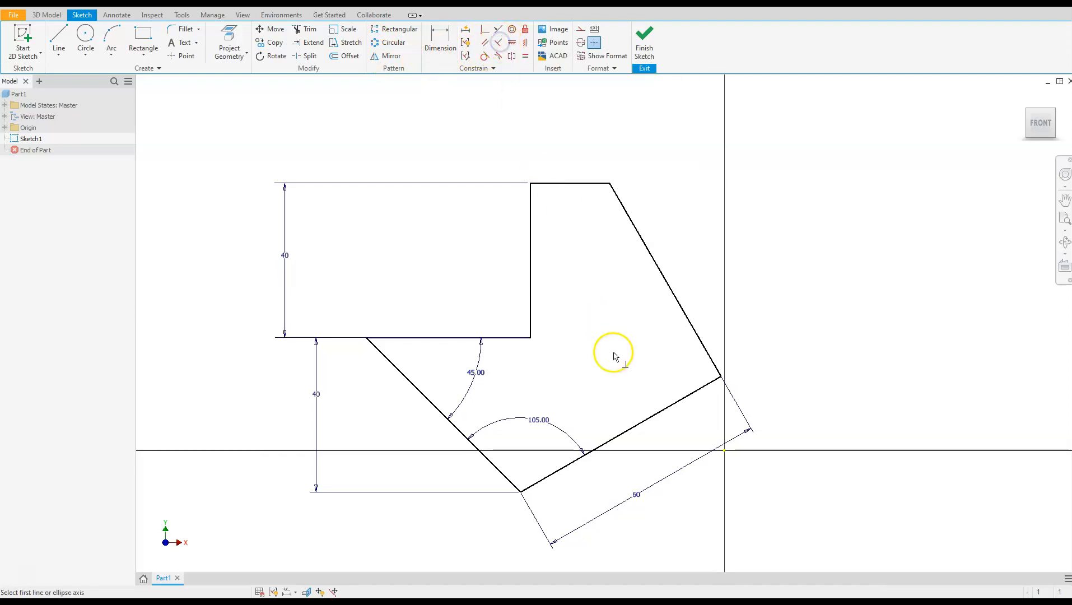
click(679, 401)
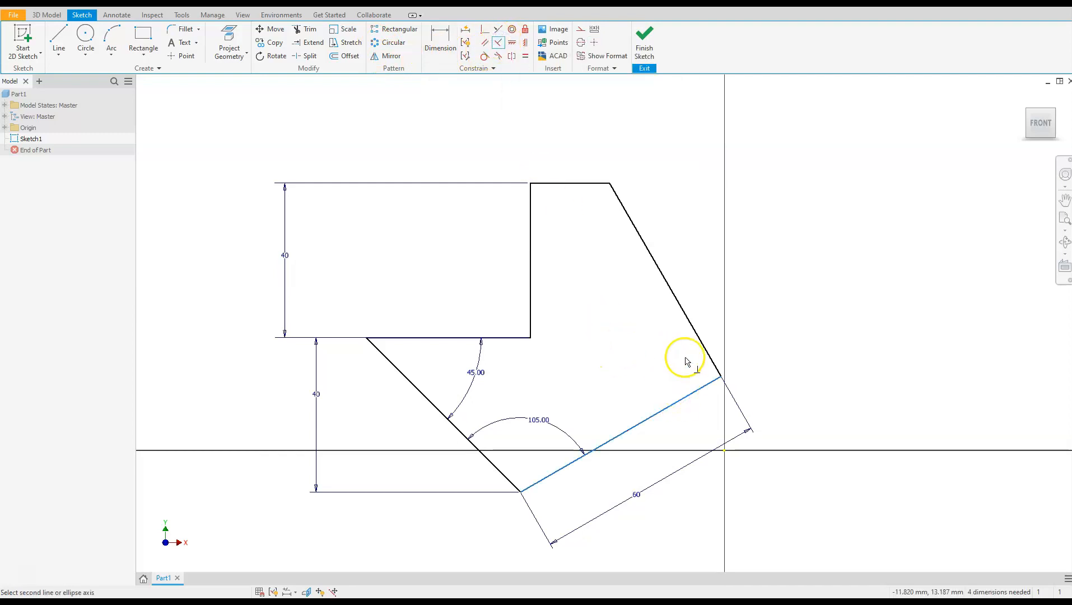
click(695, 338)
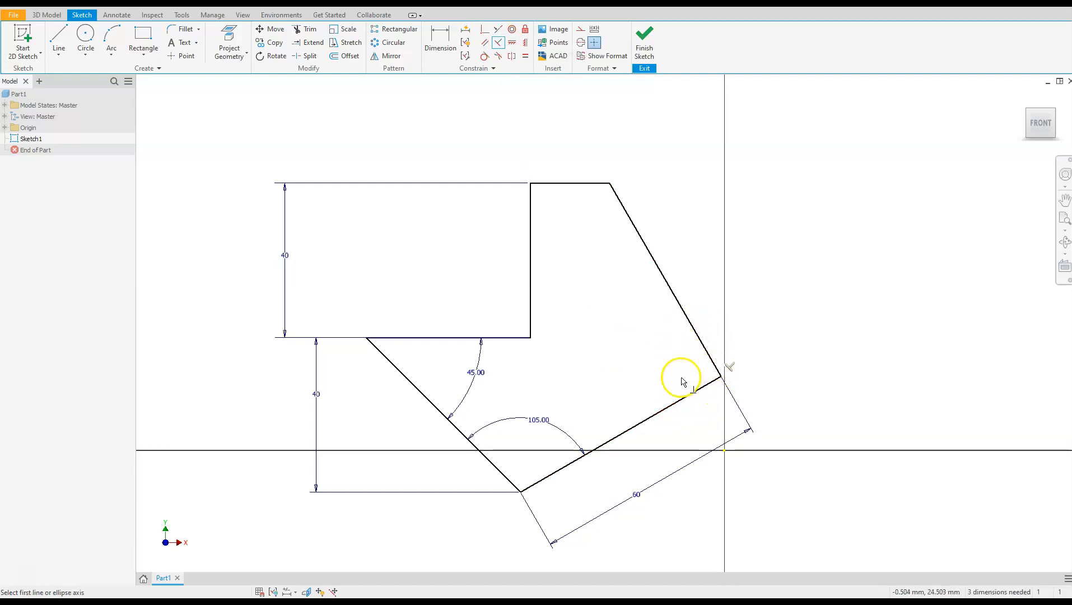
click(733, 373)
key(Escape)
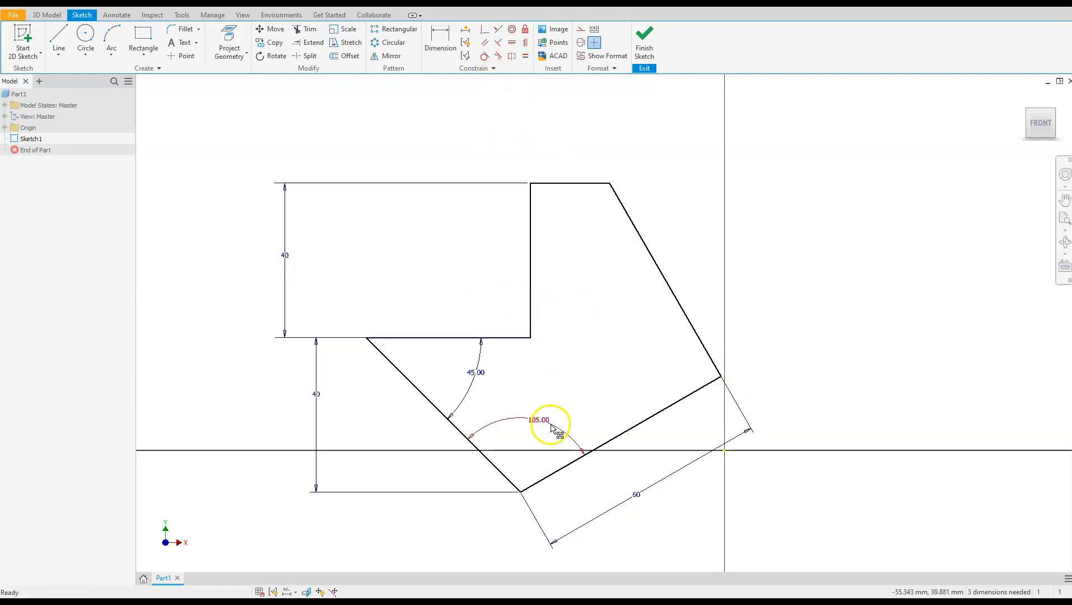
Round the corner between the top horizontal edge and the right sloped edge with a 10 mm 2D fillet.
scroll(543, 429, up, 3)
scroll(504, 352, down, 5)
scroll(462, 234, up, 2)
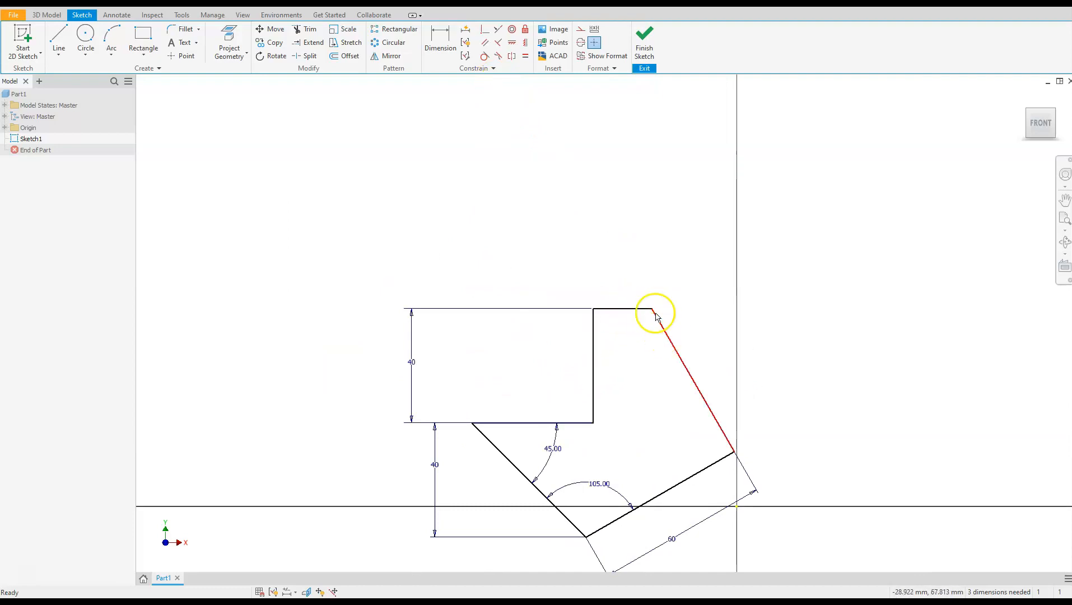
click(176, 32)
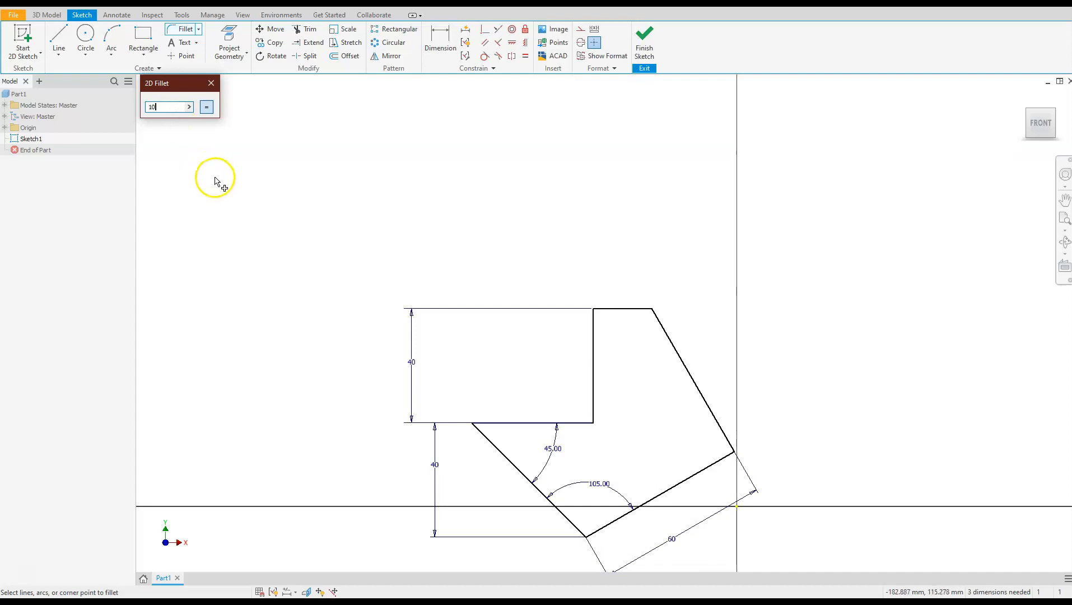
click(623, 312)
click(663, 328)
click(620, 329)
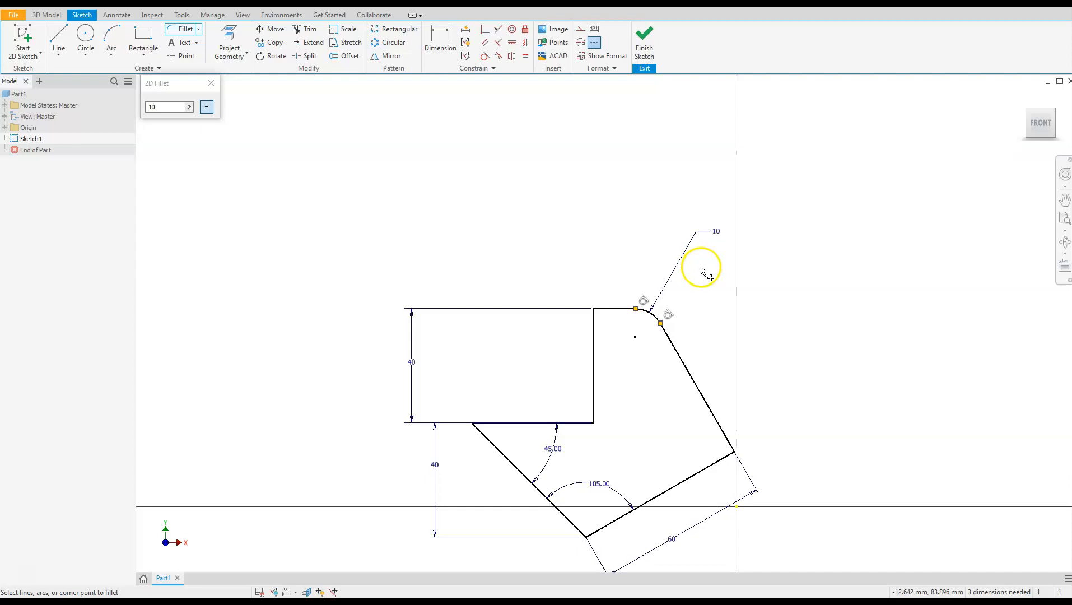
key(Escape)
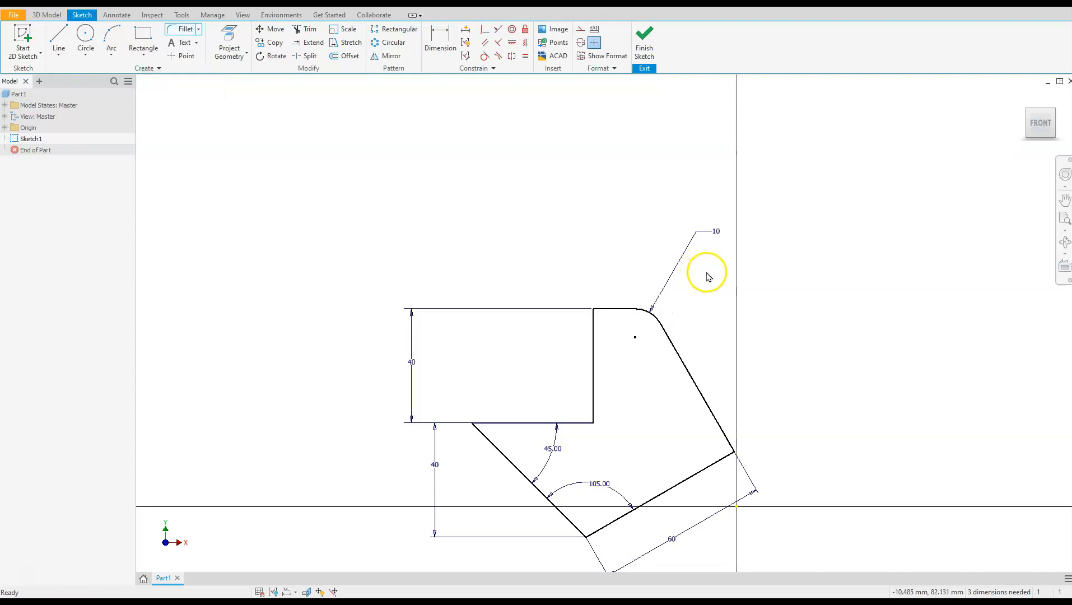
scroll(538, 424, up, 5)
scroll(539, 424, down, 3)
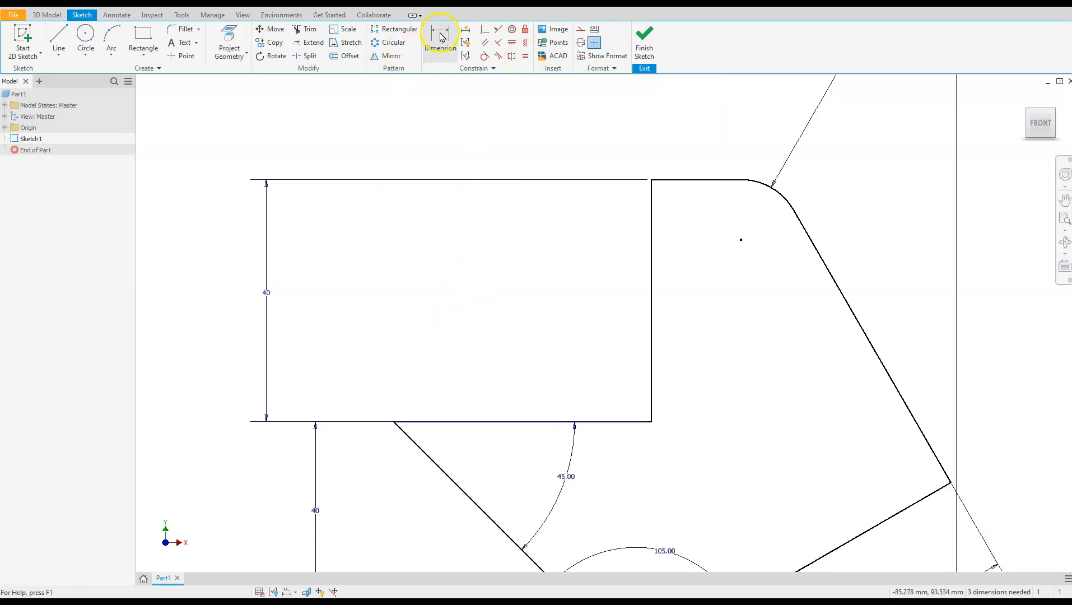
Add a horizontal dimension to the notch's lower horizontal edge and set its length to 40 mm.
scroll(598, 293, up, 4)
scroll(563, 218, down, 3)
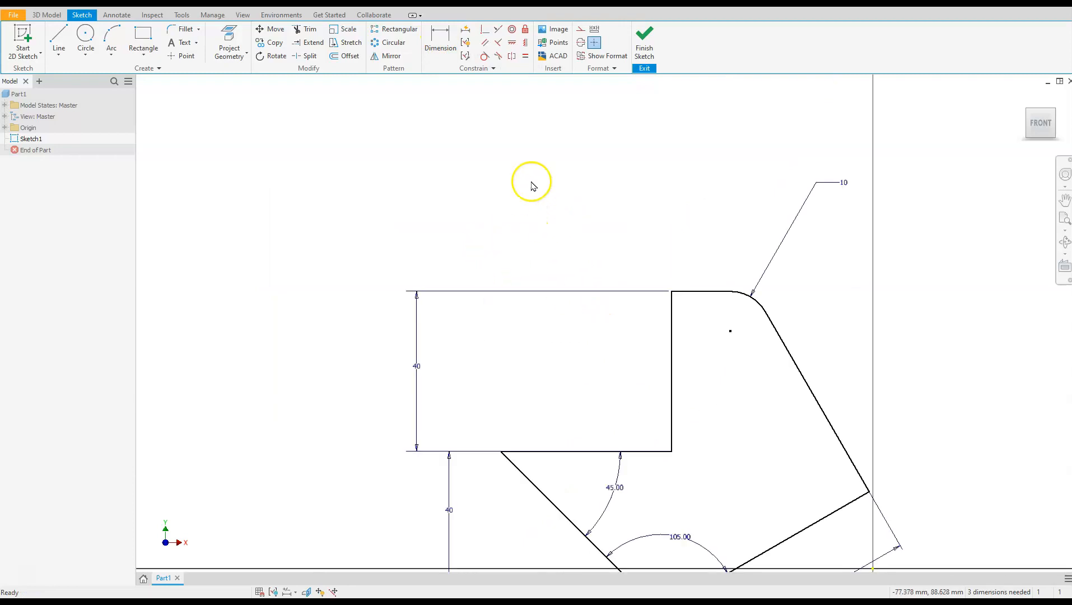
click(440, 38)
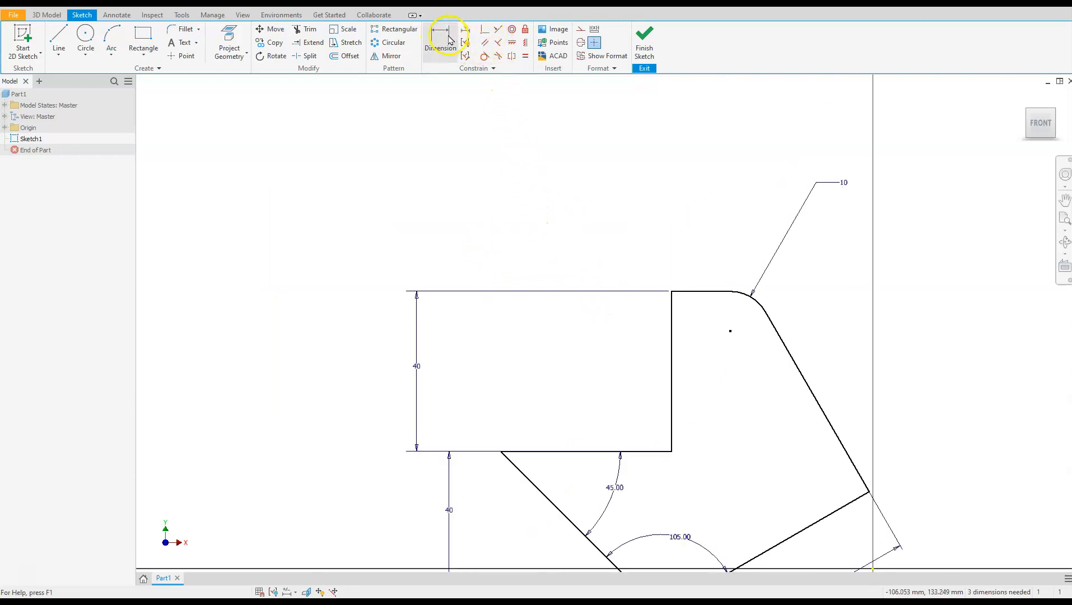
click(646, 451)
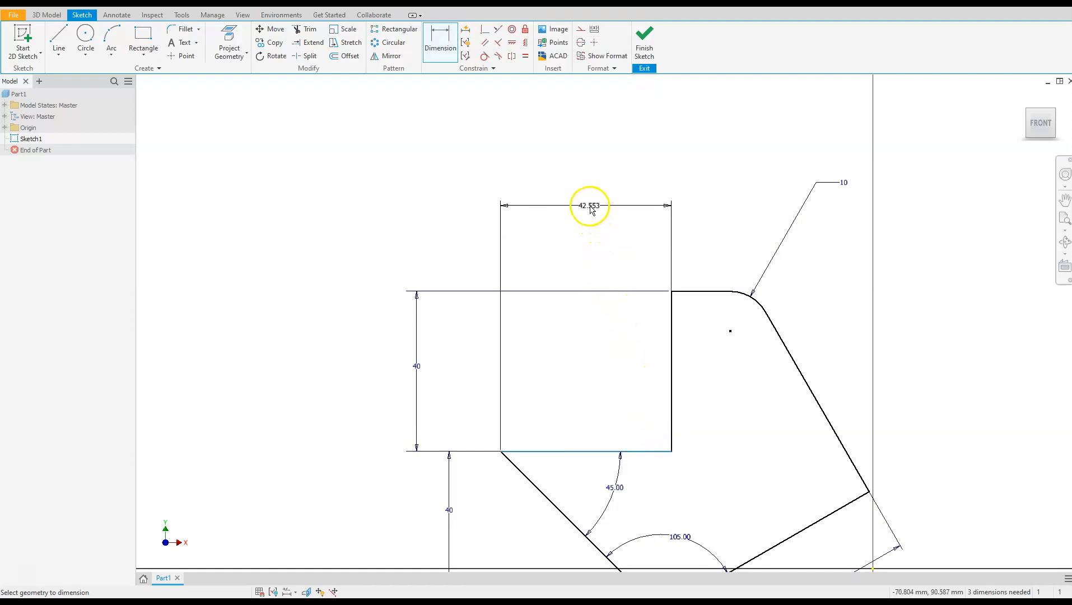
click(591, 223)
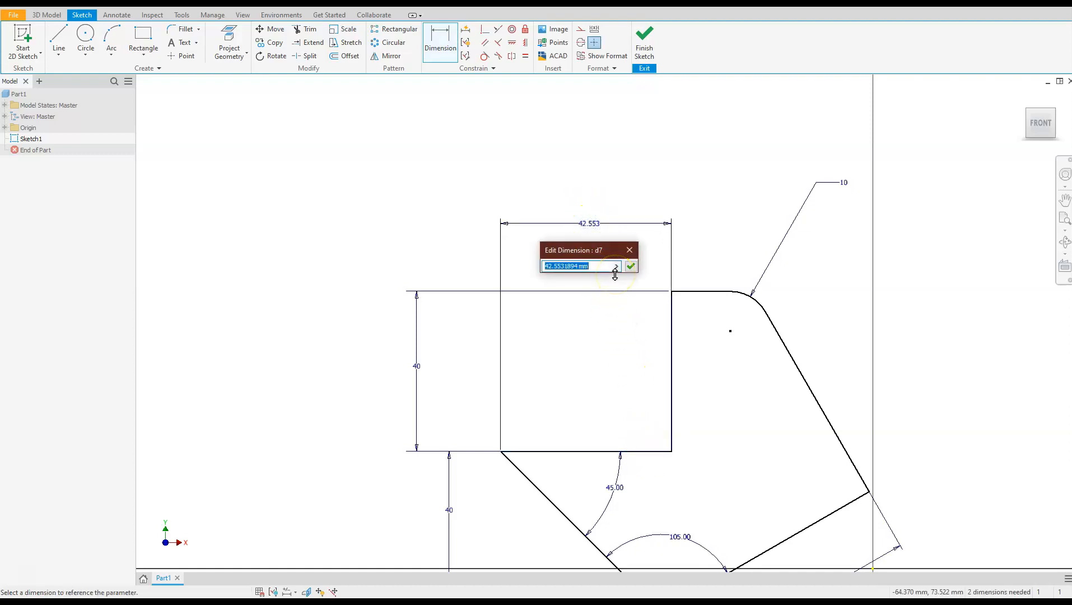
key(Return)
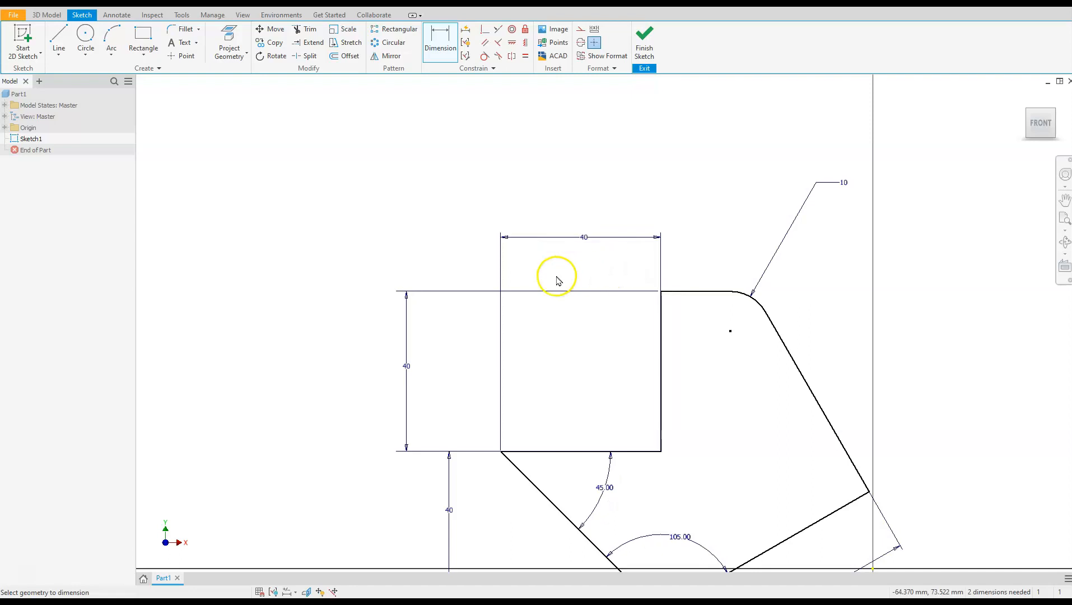
scroll(550, 275, down, 3)
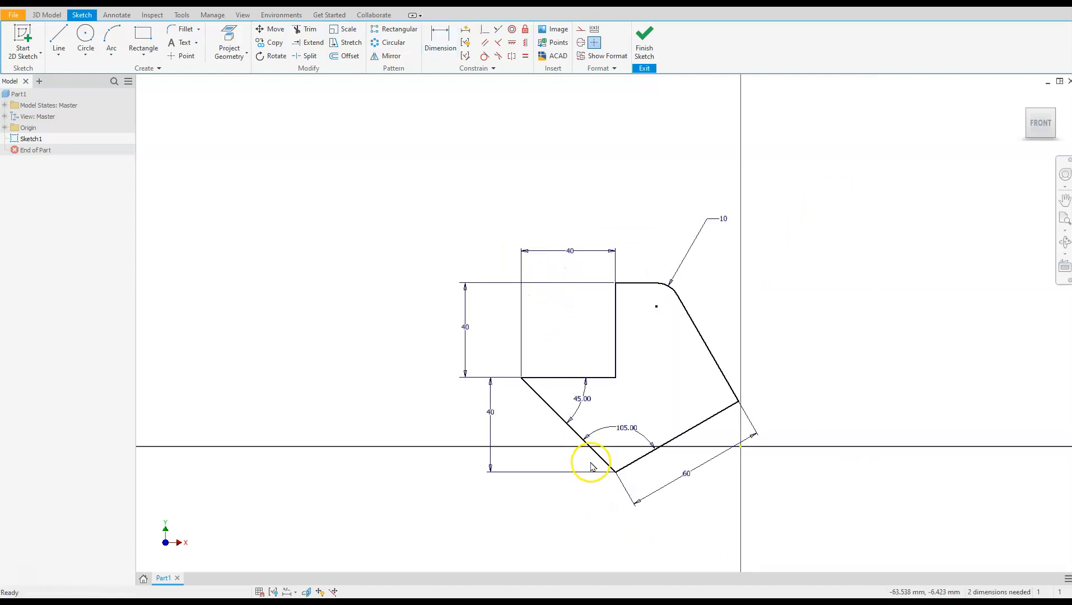
key(Escape)
Dimension the horizontal distance from the profile's leftmost corner to the sketch origin as 40 mm.
scroll(593, 467, up, 3)
scroll(592, 466, down, 3)
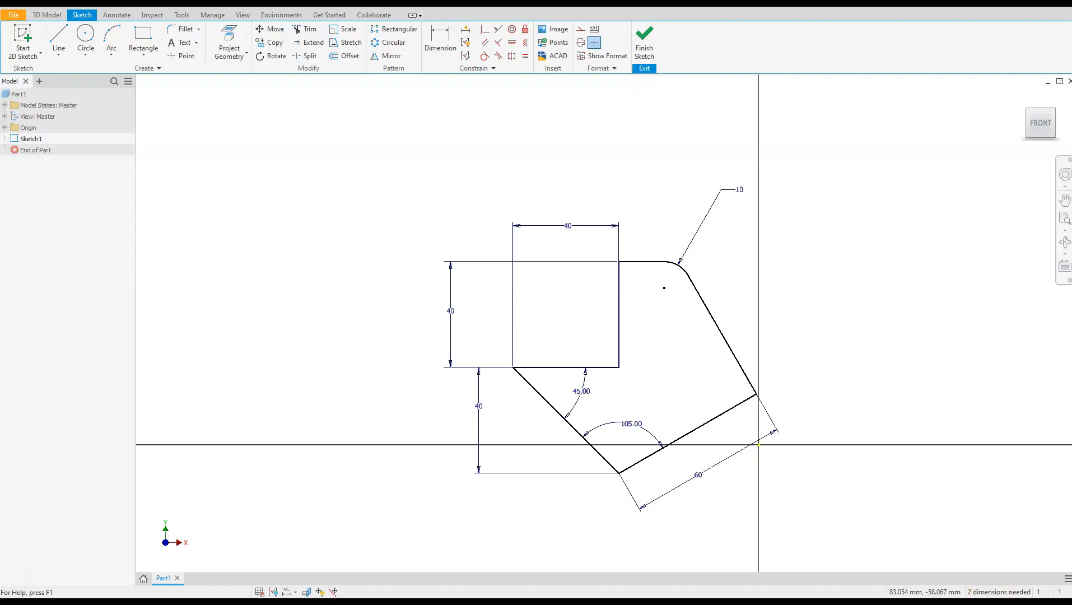
click(439, 35)
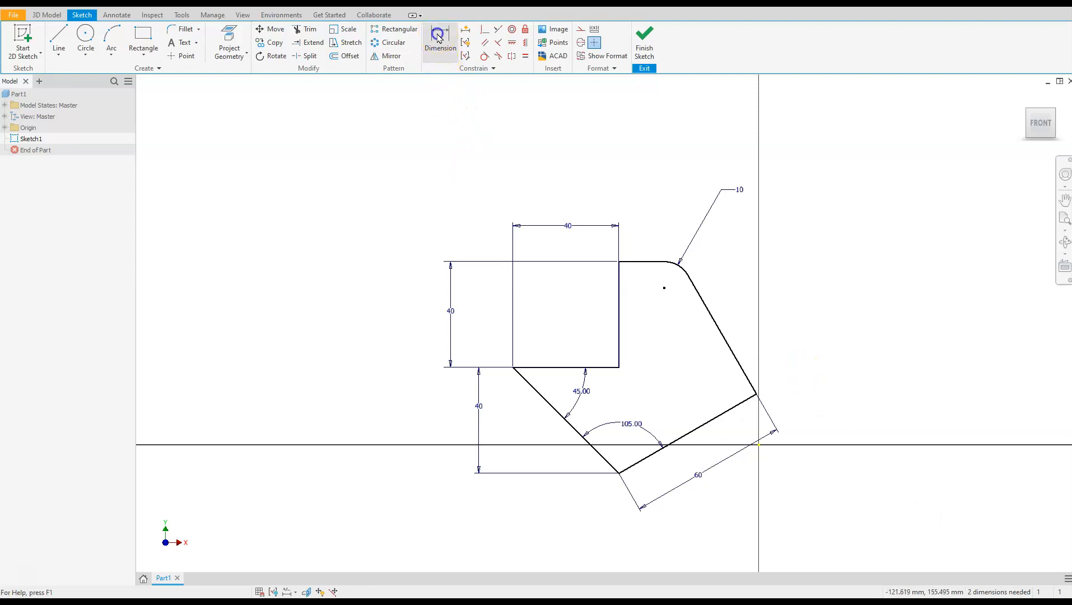
click(514, 369)
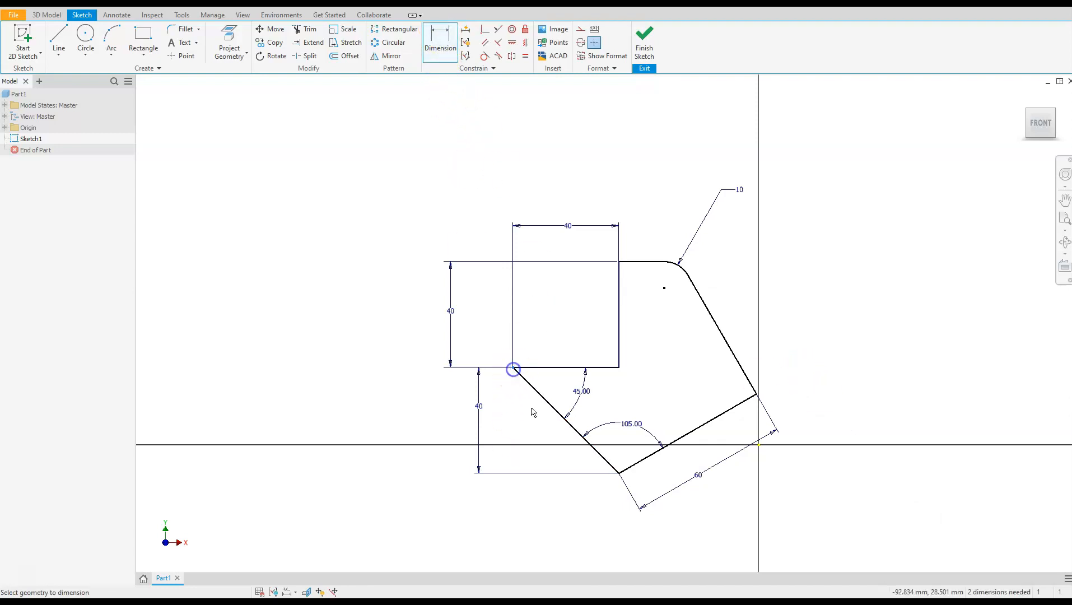
click(759, 445)
click(627, 553)
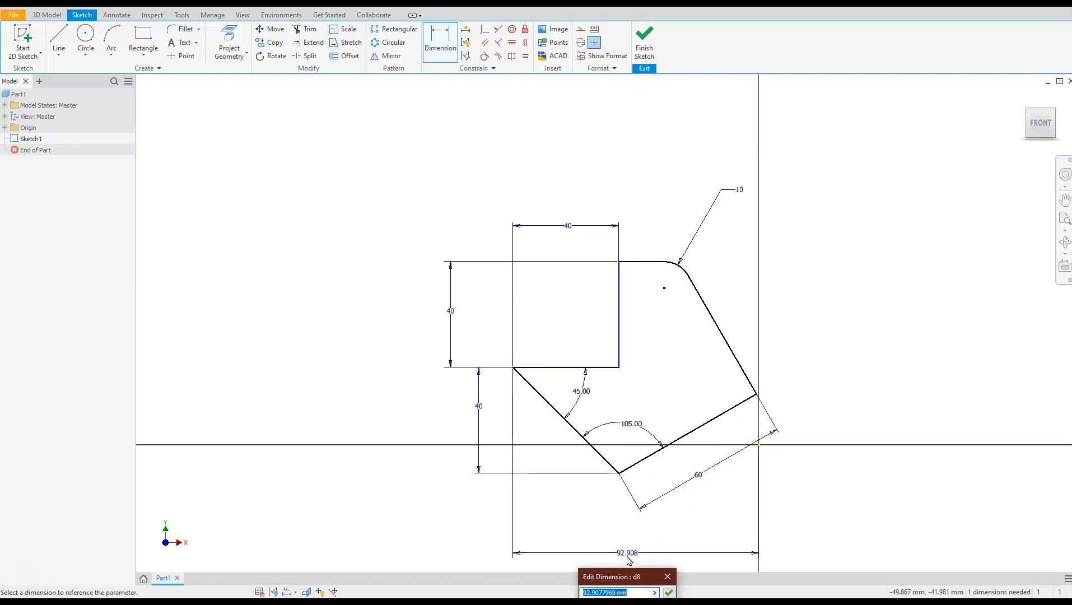
text(40)
key(Return)
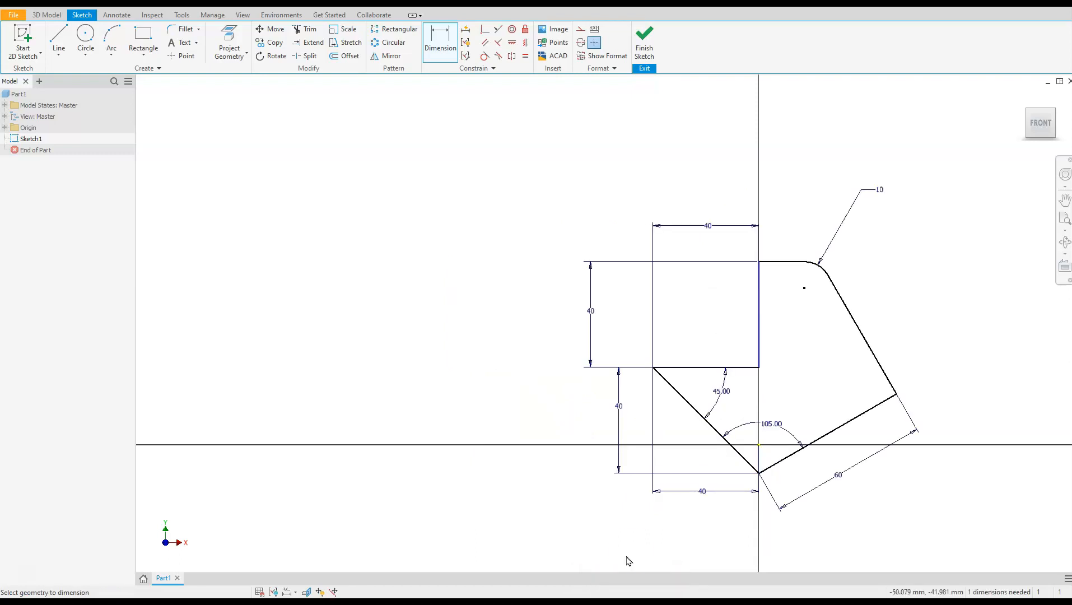
Dimension the vertical distance from the profile's lowest corner to the sketch origin as 40 mm.
click(759, 474)
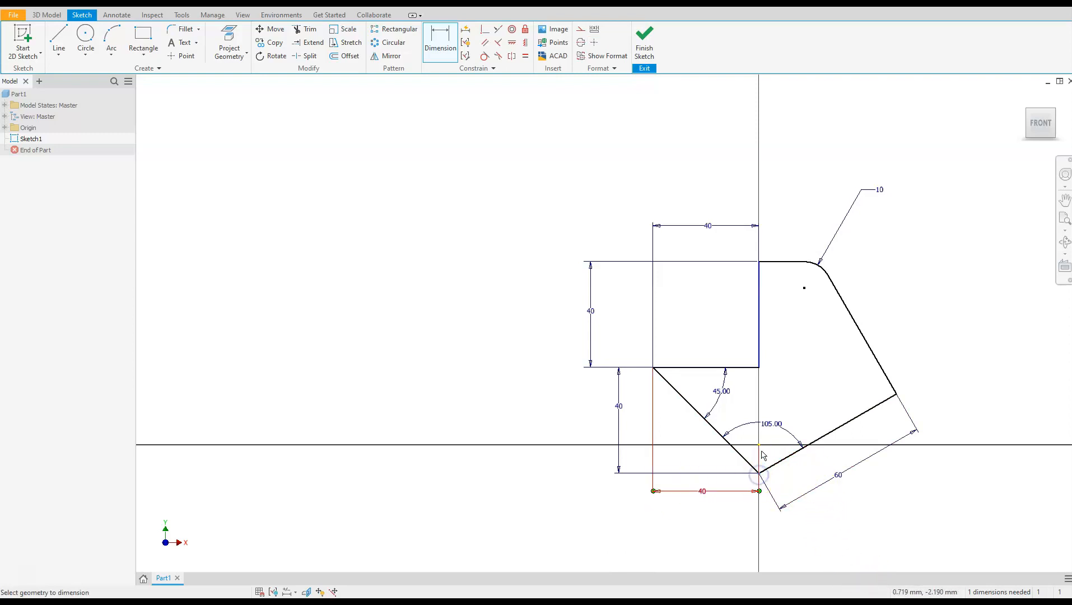
click(761, 445)
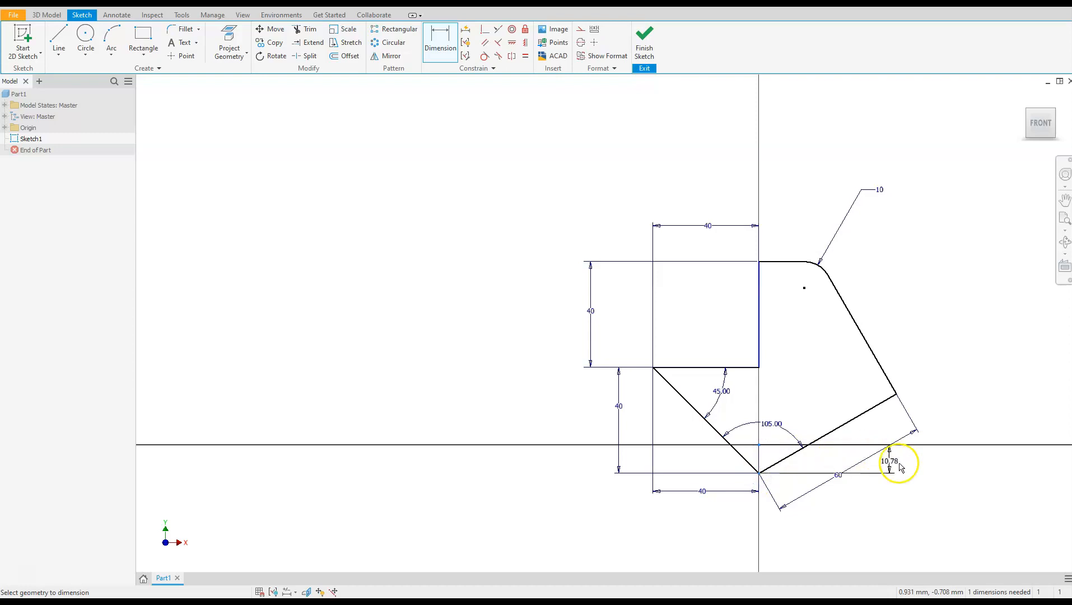
click(957, 460)
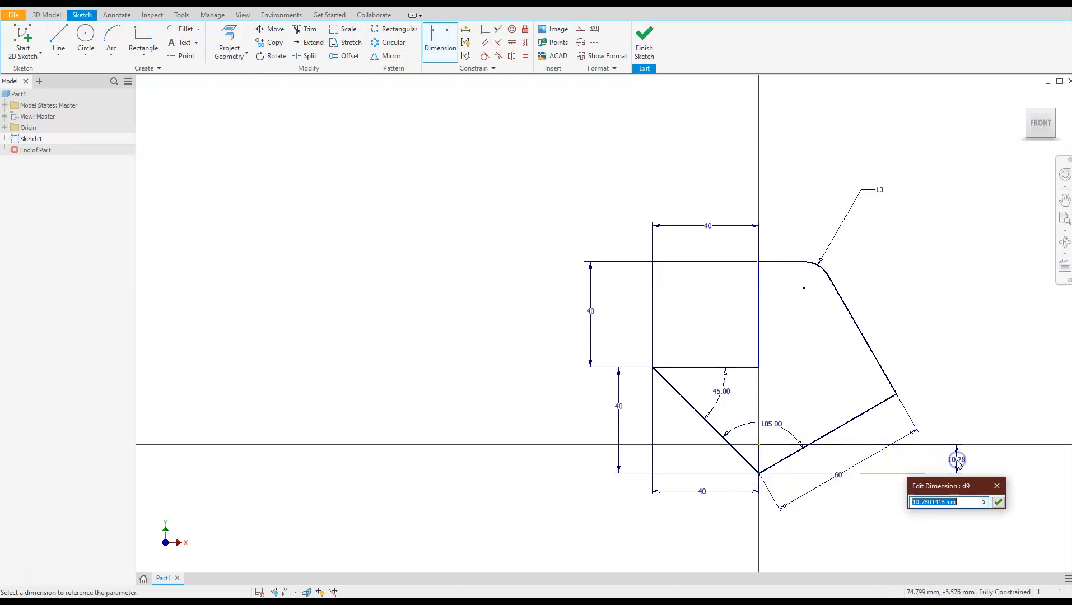
text(40)
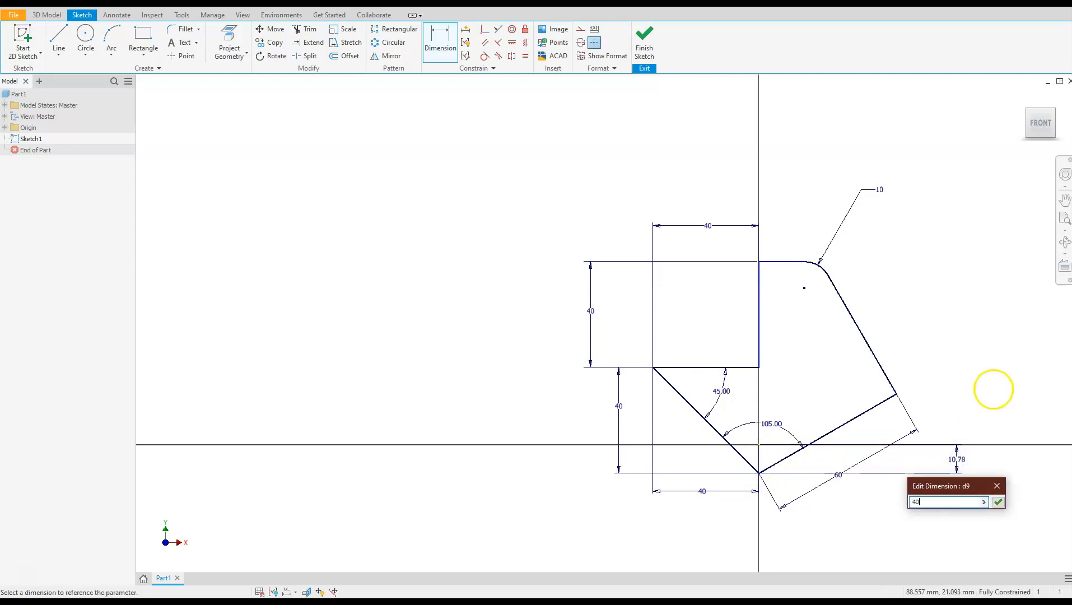
key(Return)
middle_drag(923, 408, 810, 269)
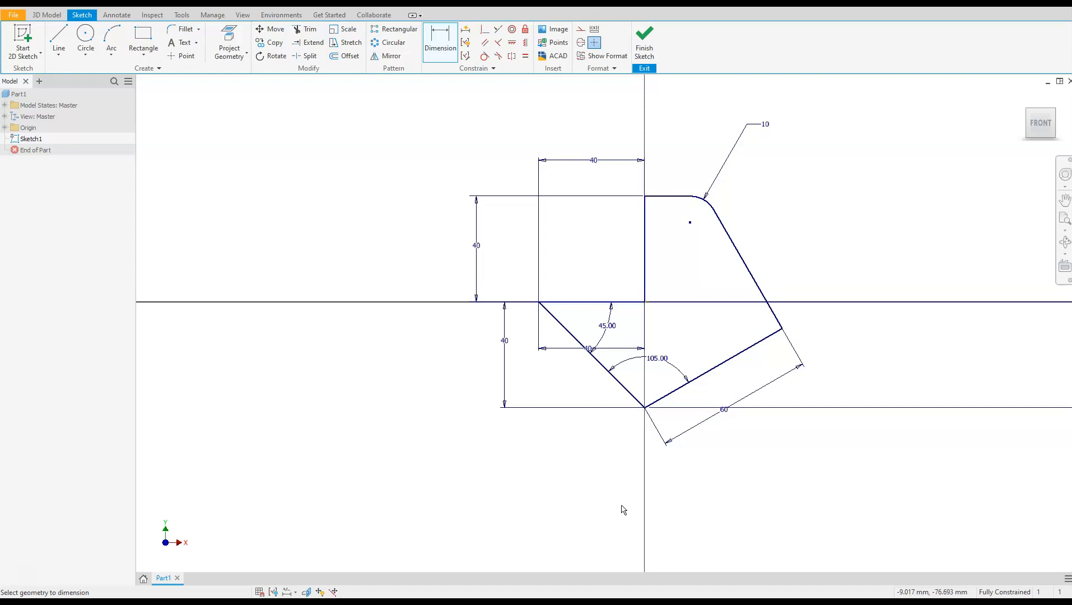
key(Escape)
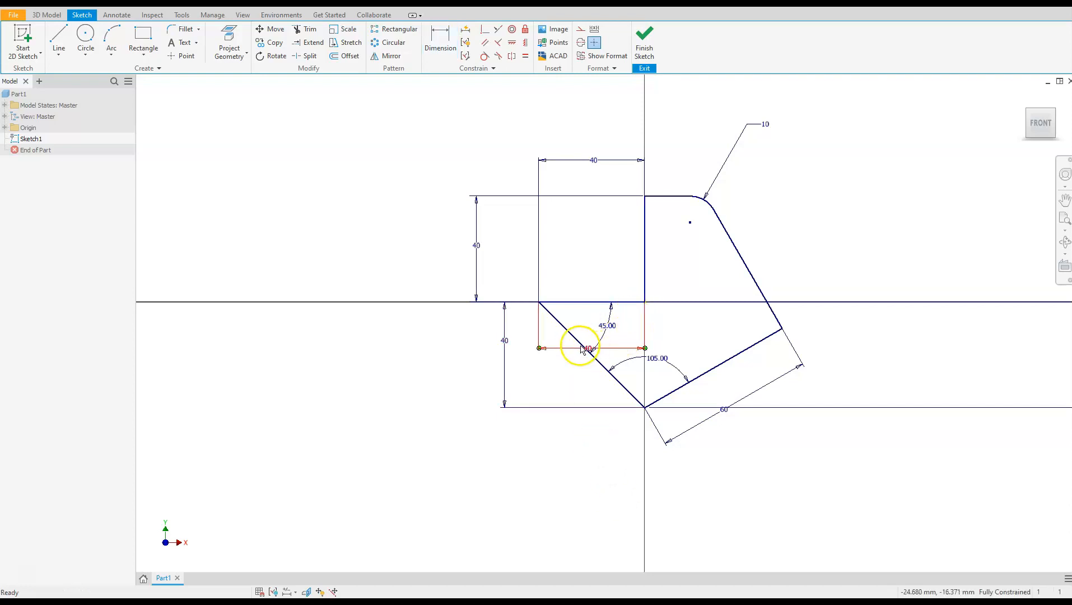
Reposition the horizontal origin dimension just above the notch's horizontal edge and finish the sketch.
drag(591, 351, 593, 267)
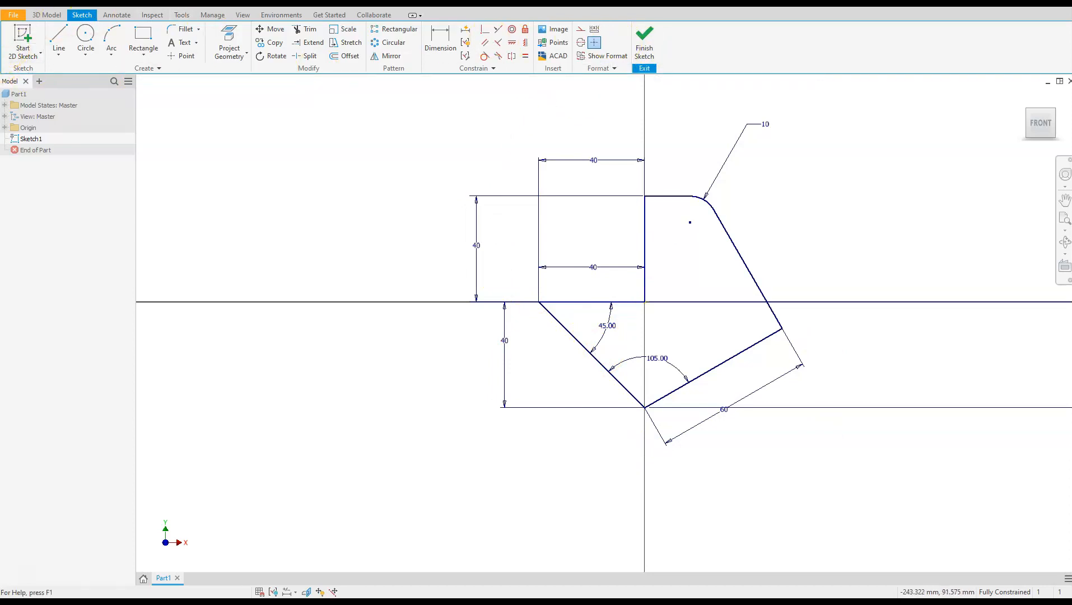
click(644, 38)
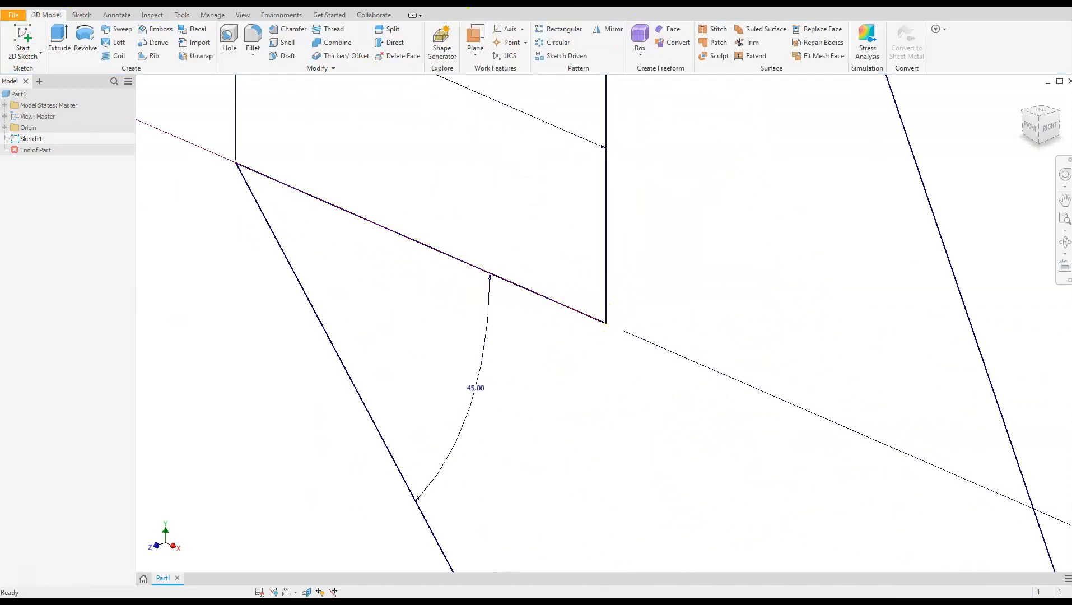
scroll(595, 103, down, 5)
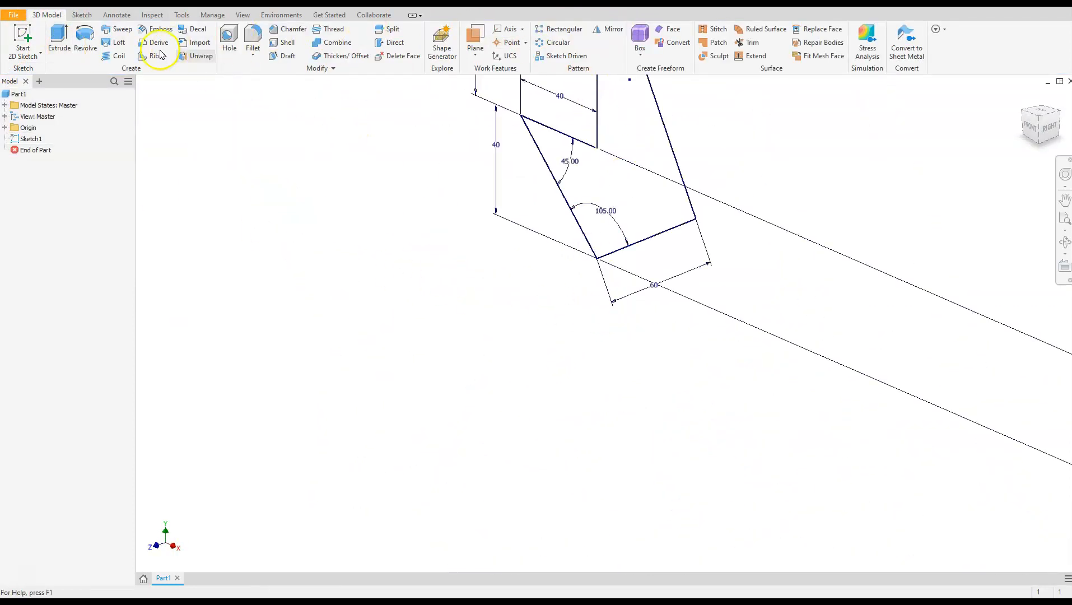
scroll(426, 269, down, 3)
scroll(521, 179, up, 5)
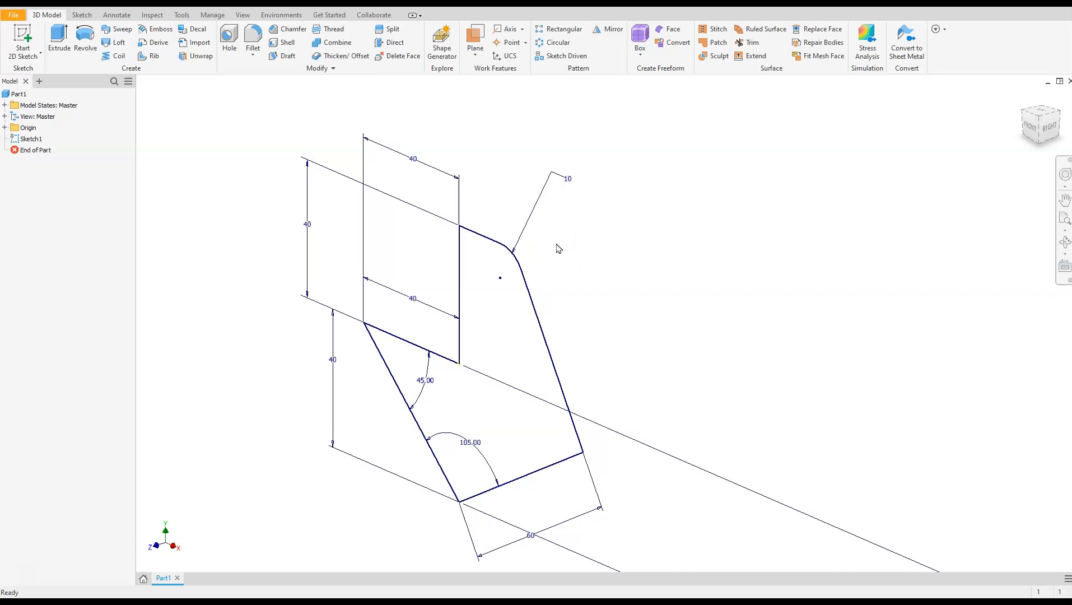
scroll(515, 314, down, 3)
scroll(438, 442, up, 5)
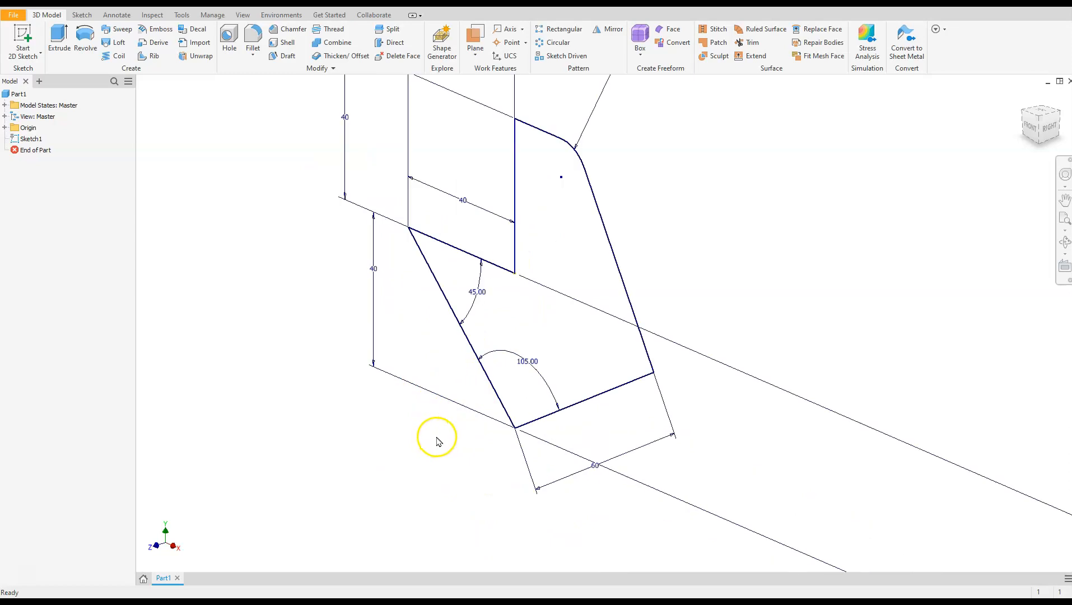
scroll(432, 435, down, 2)
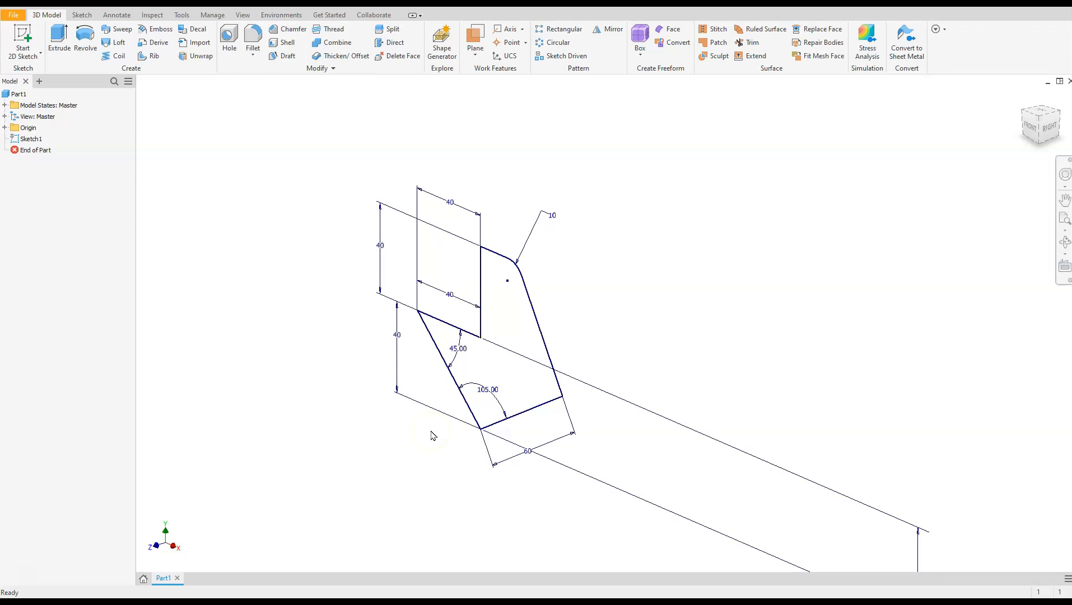
Reopen Sketch1 for editing and finish the 2D sketch again.
mouse_move(16, 144)
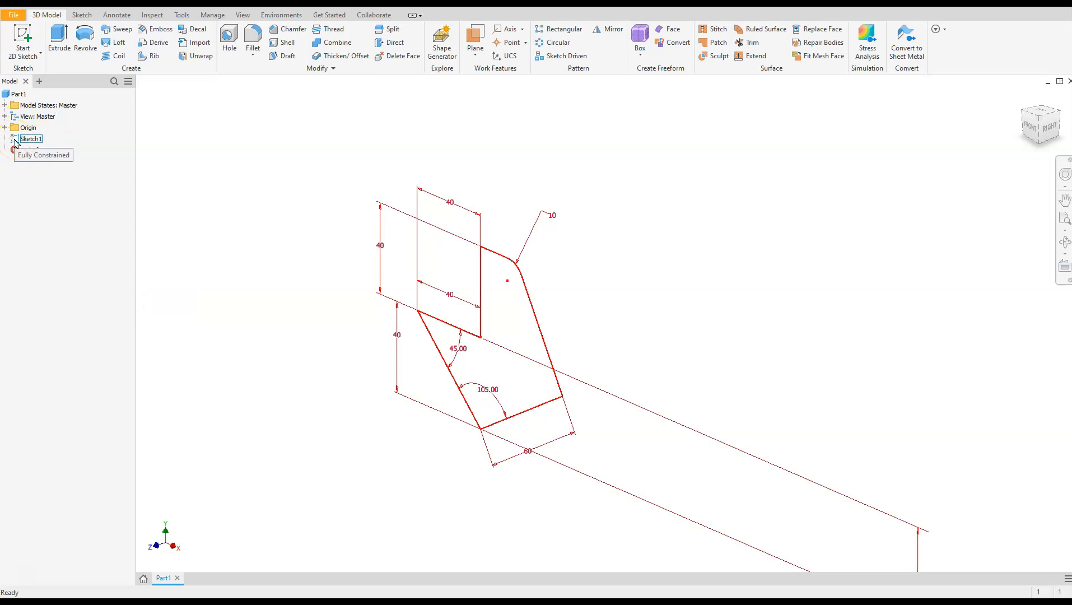
double_click(15, 141)
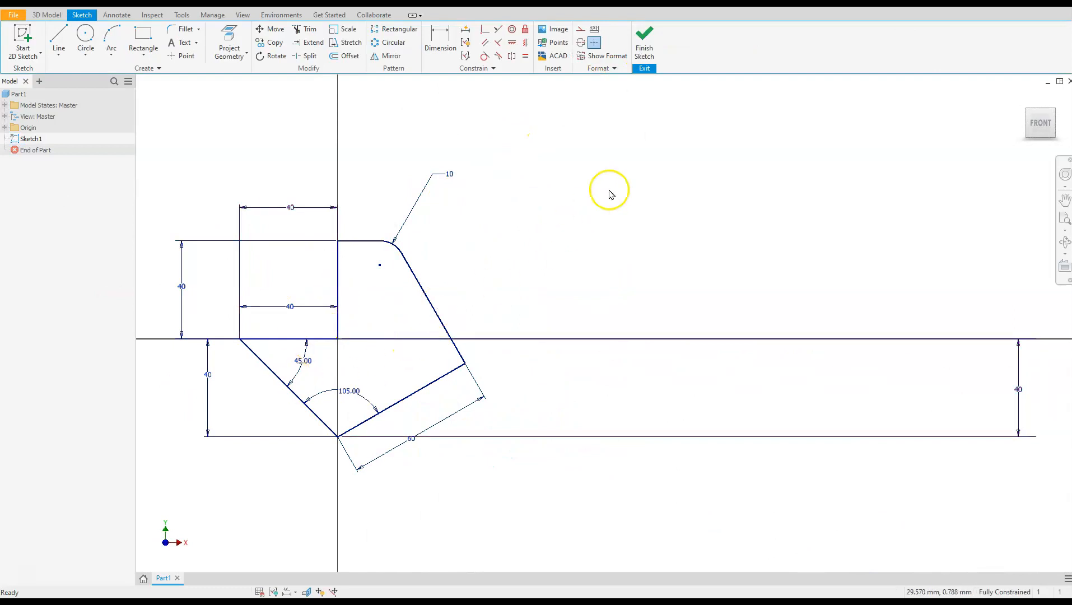
right_click(522, 249)
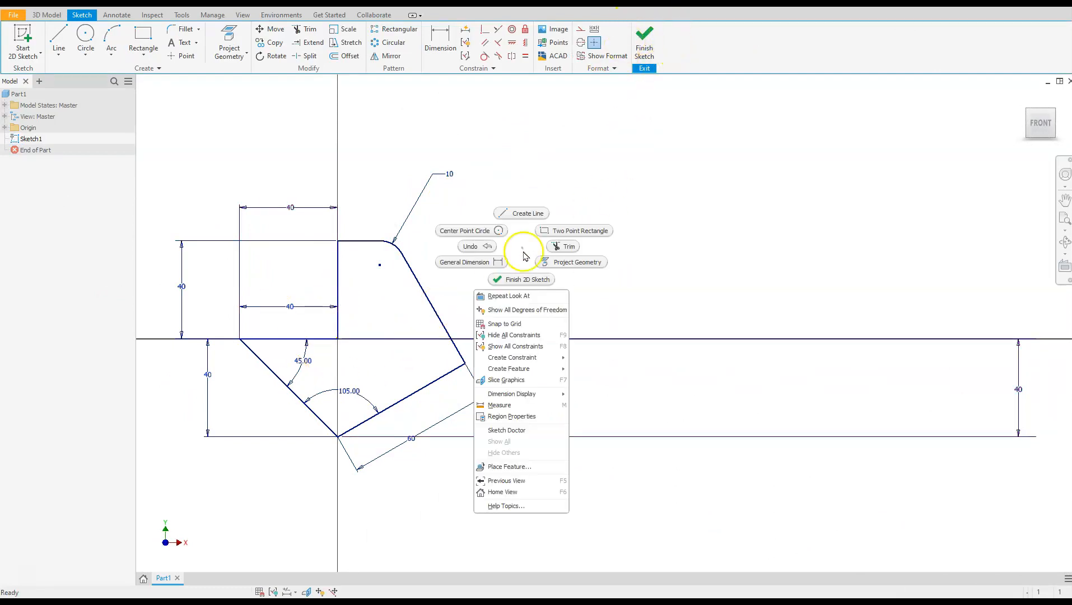
click(528, 279)
click(528, 279)
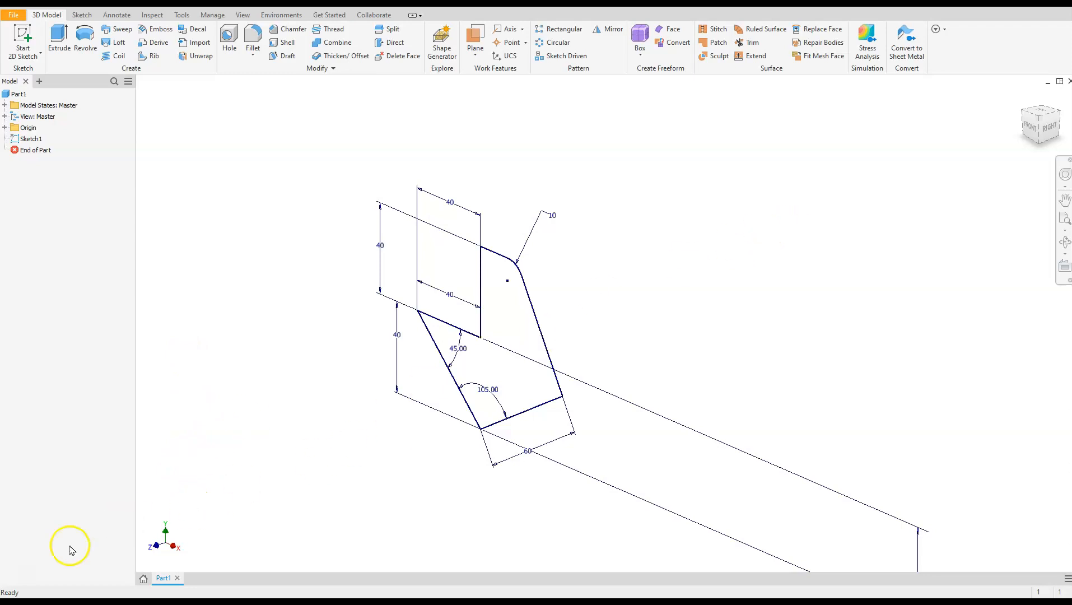
click(23, 578)
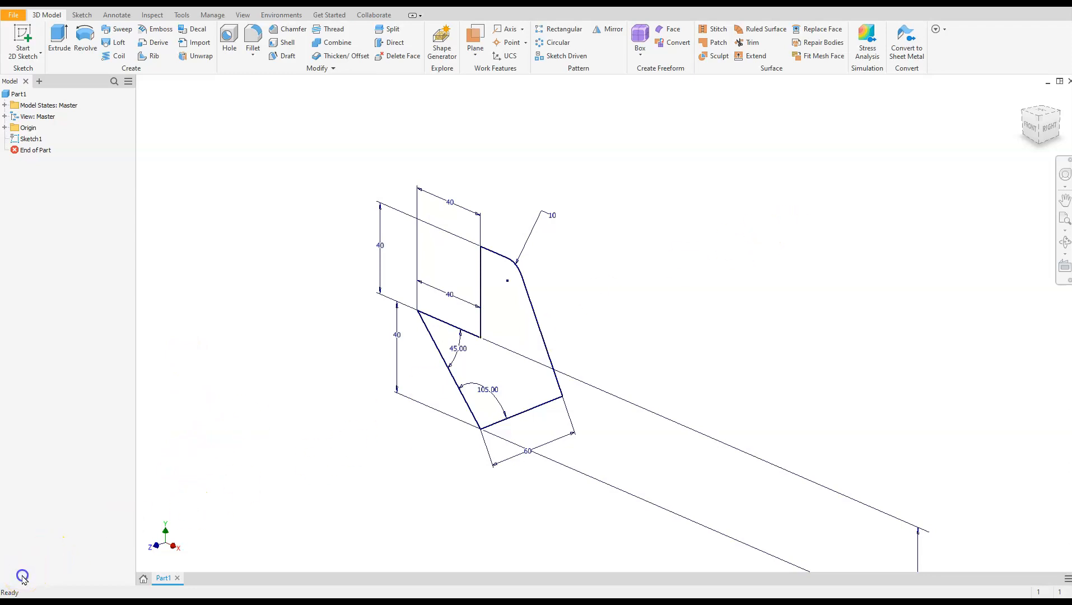